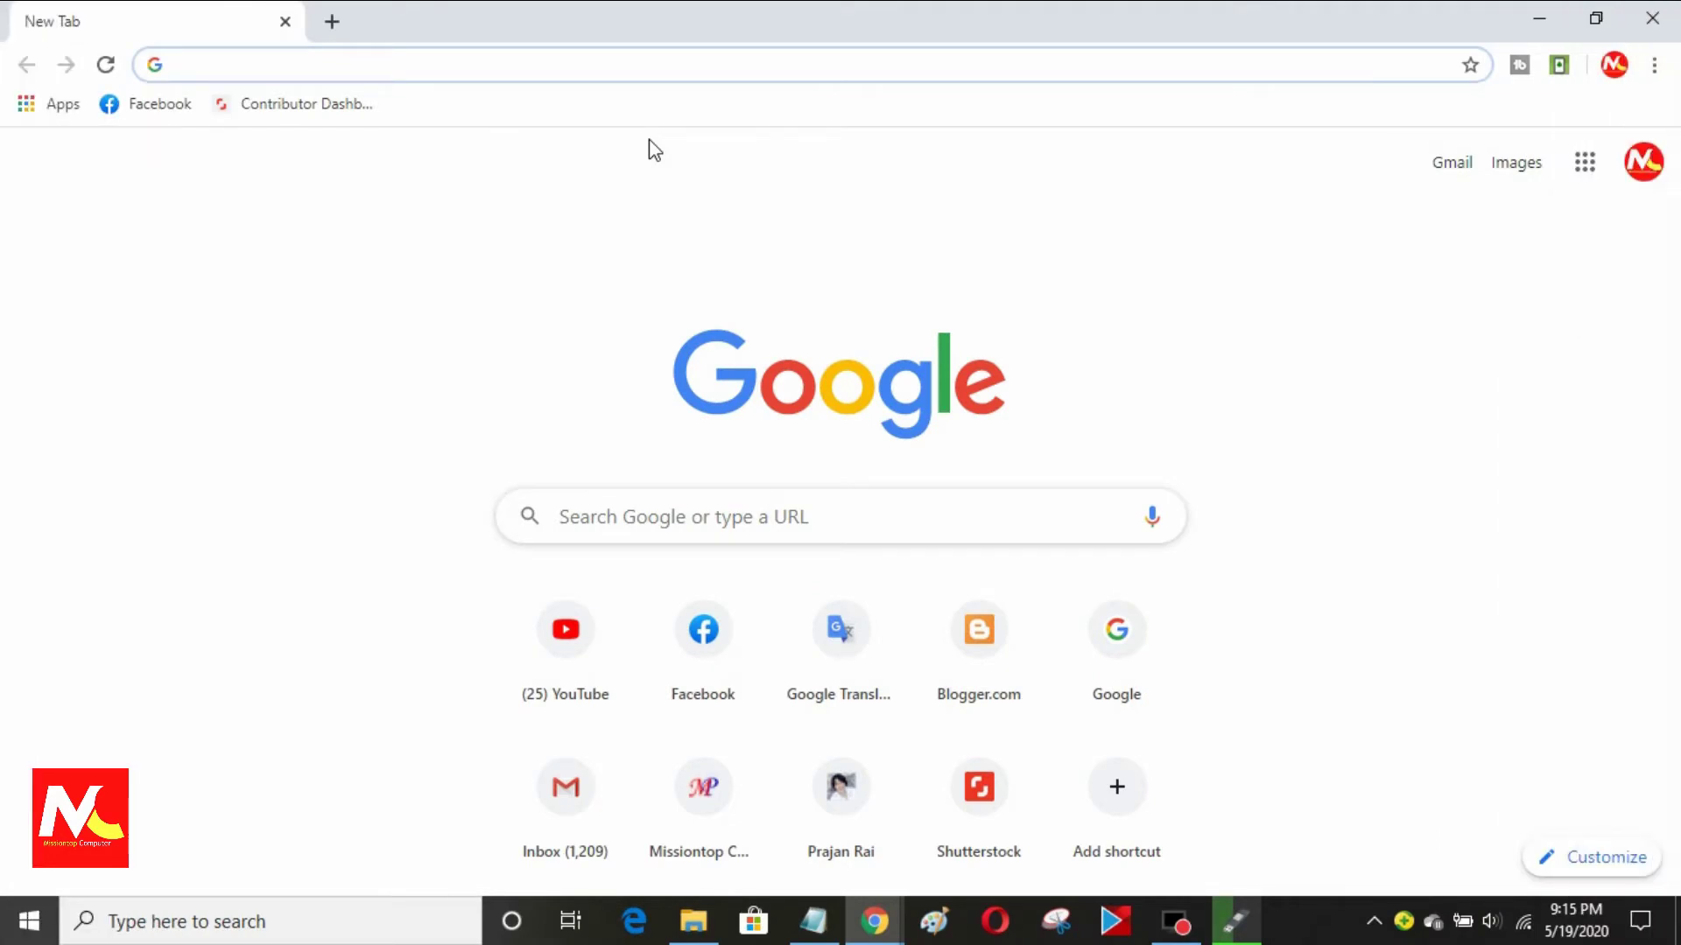
# - Search Google for 'google account login', picked from the suggestions after typing 'google account'
pyautogui.click(635, 64)
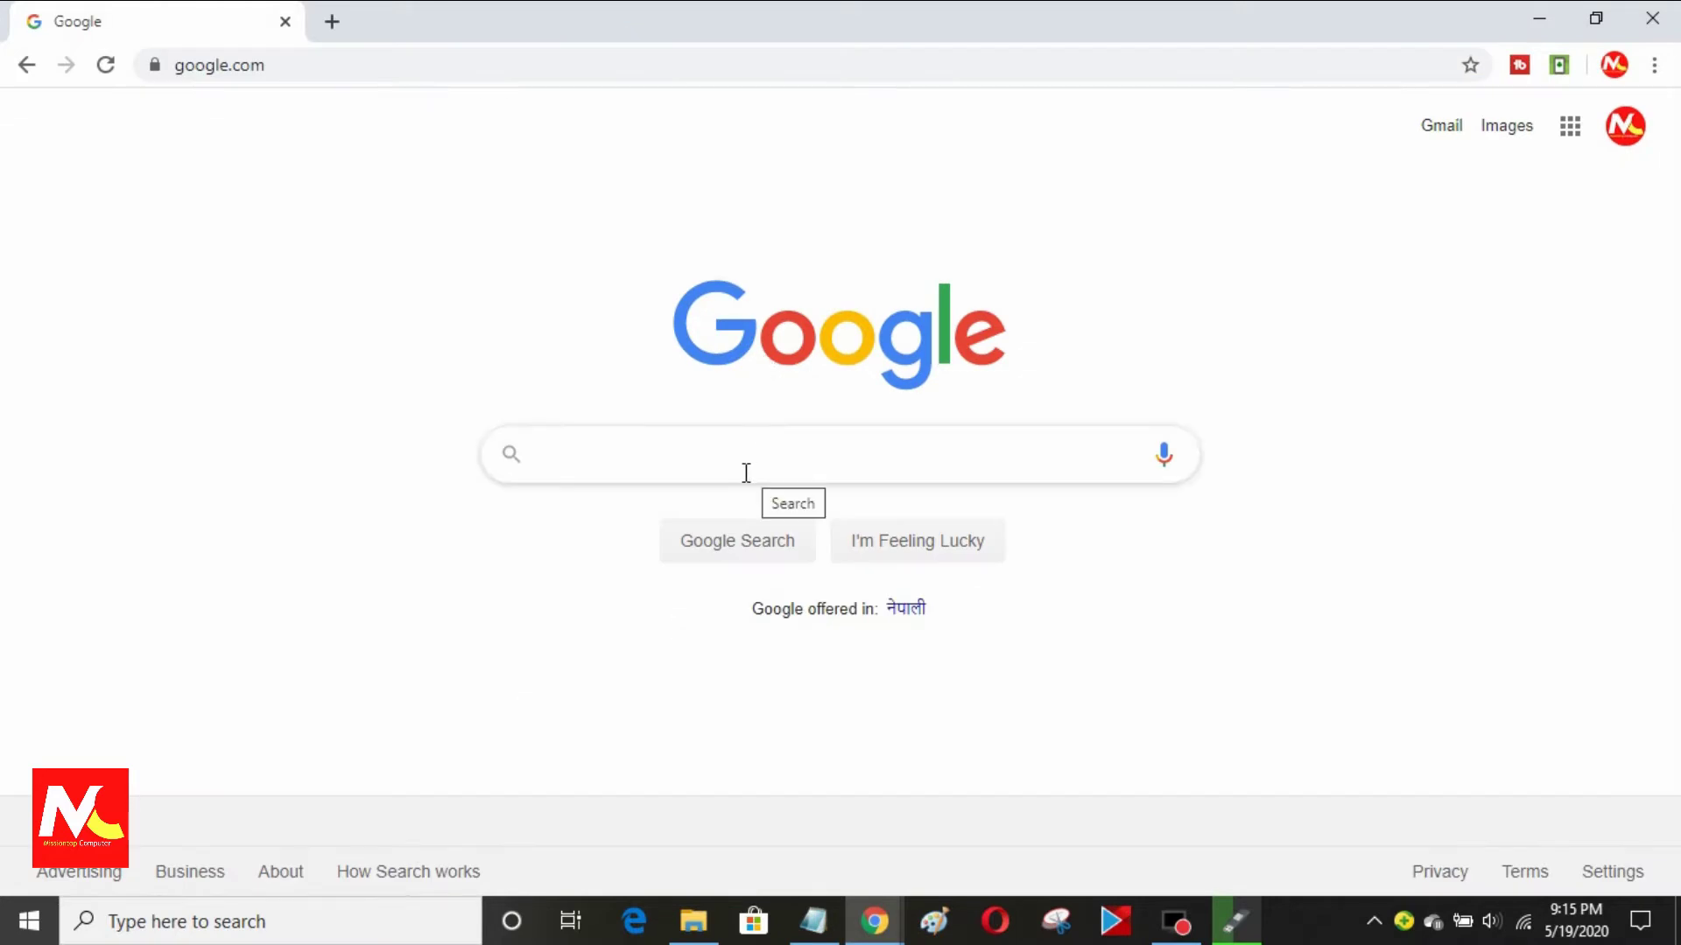
pyautogui.click(746, 471)
pyautogui.write('g')
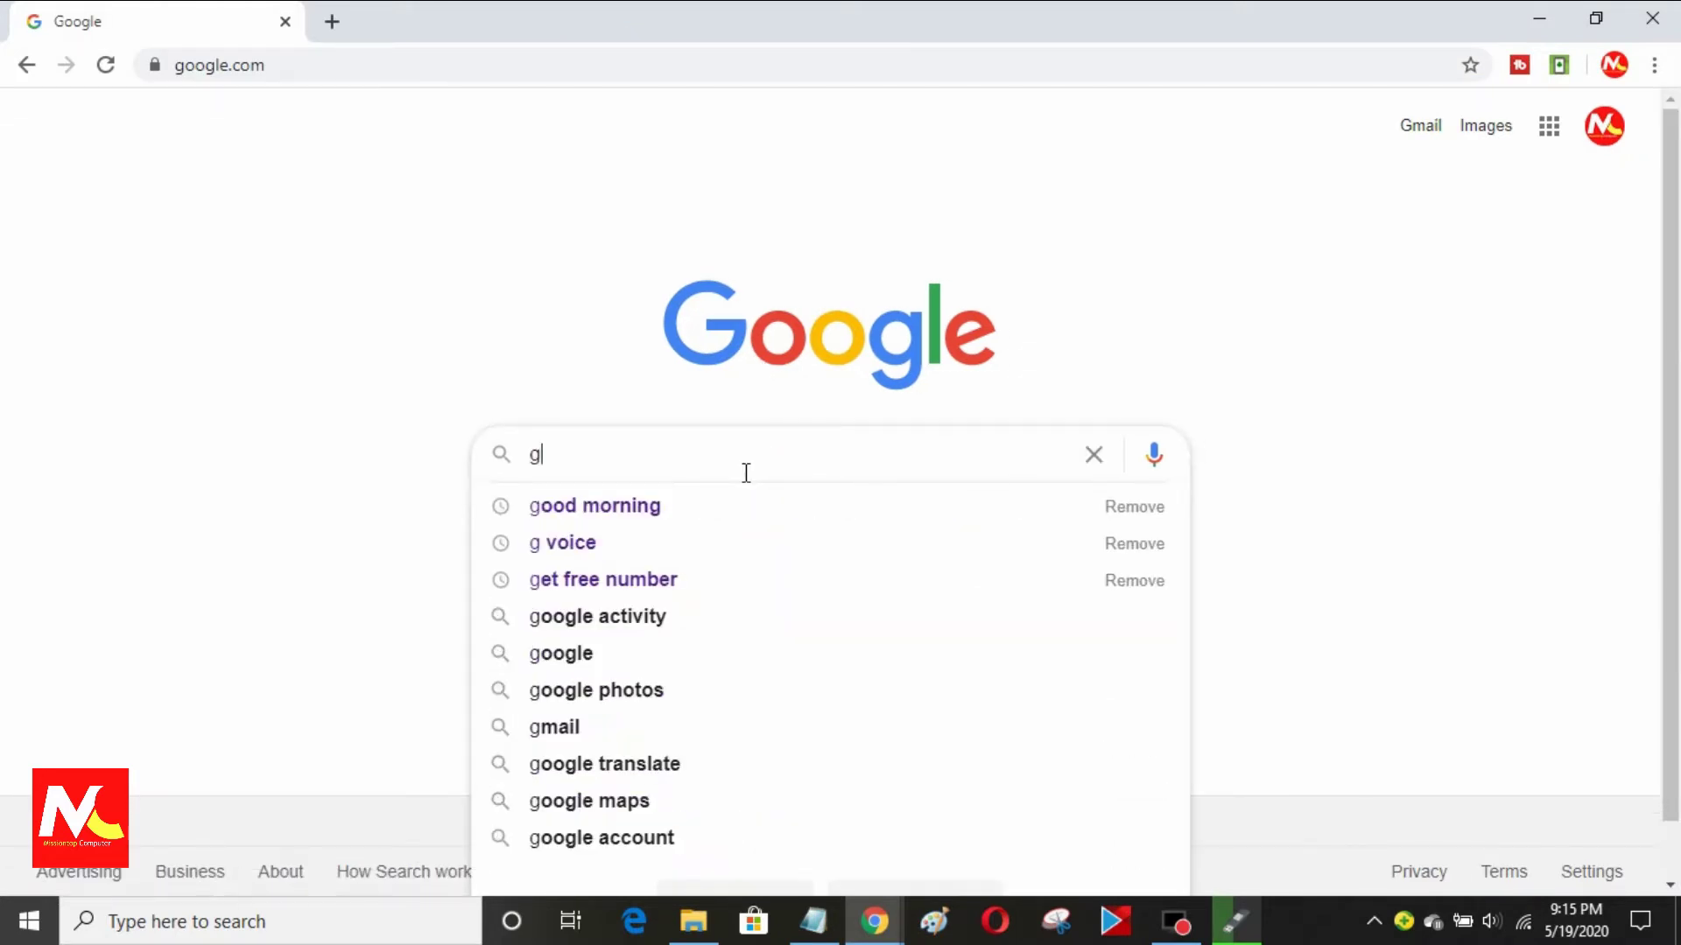
pyautogui.write('oogle account')
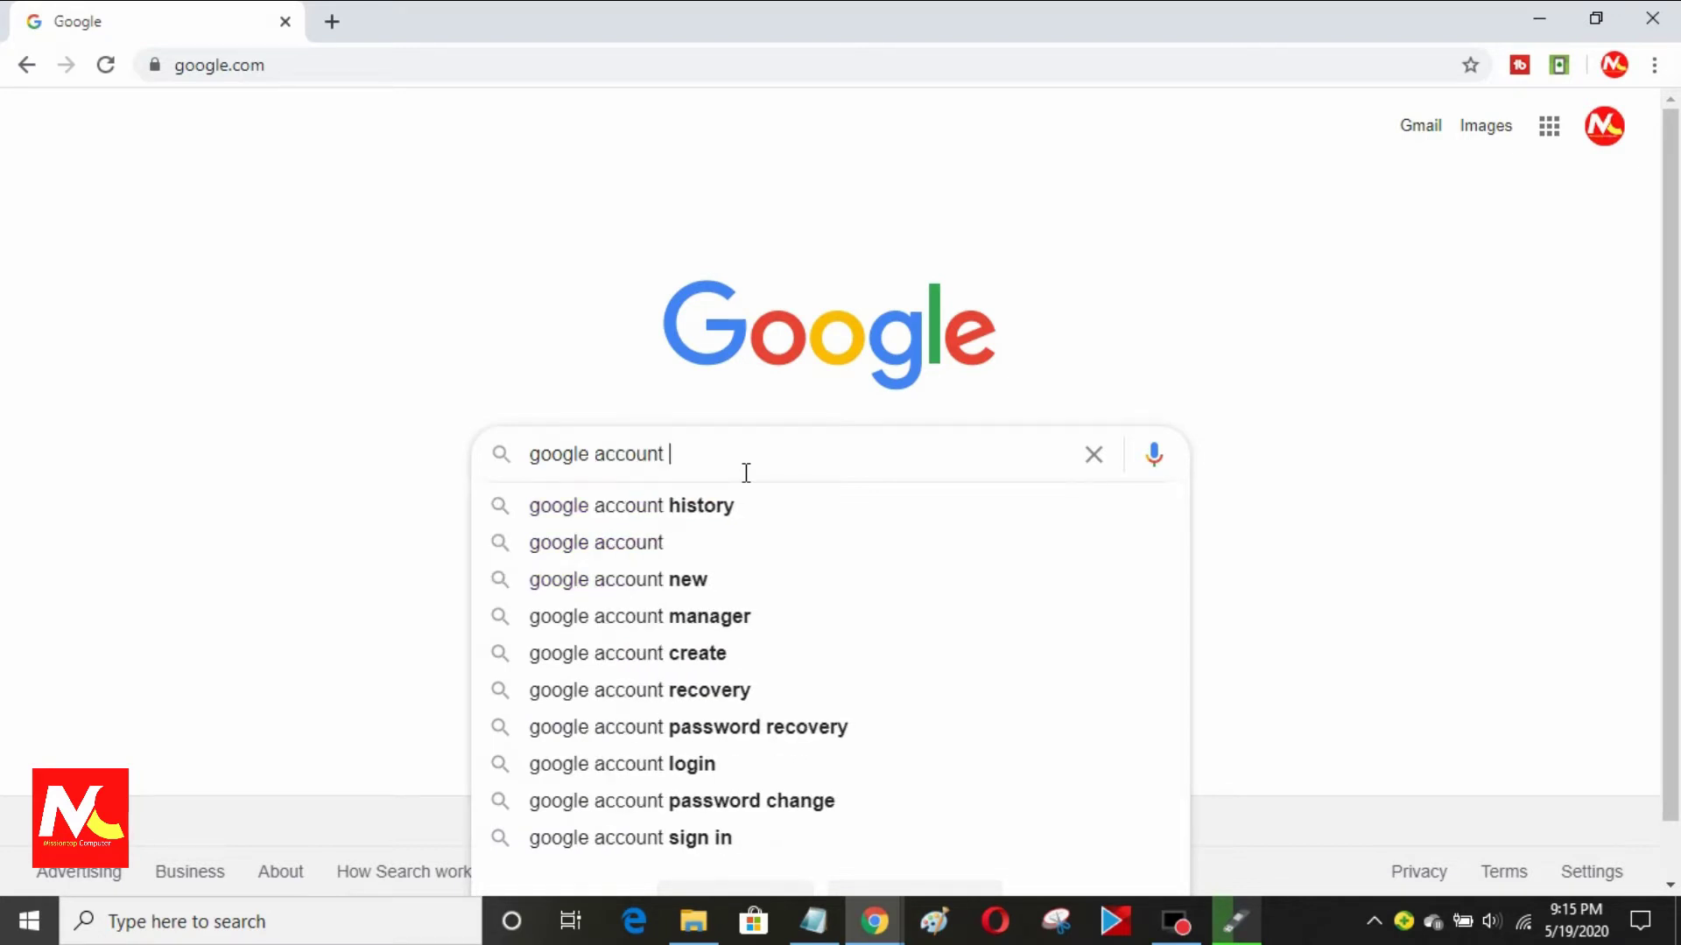
pyautogui.press('Down')
pyautogui.press('Down')
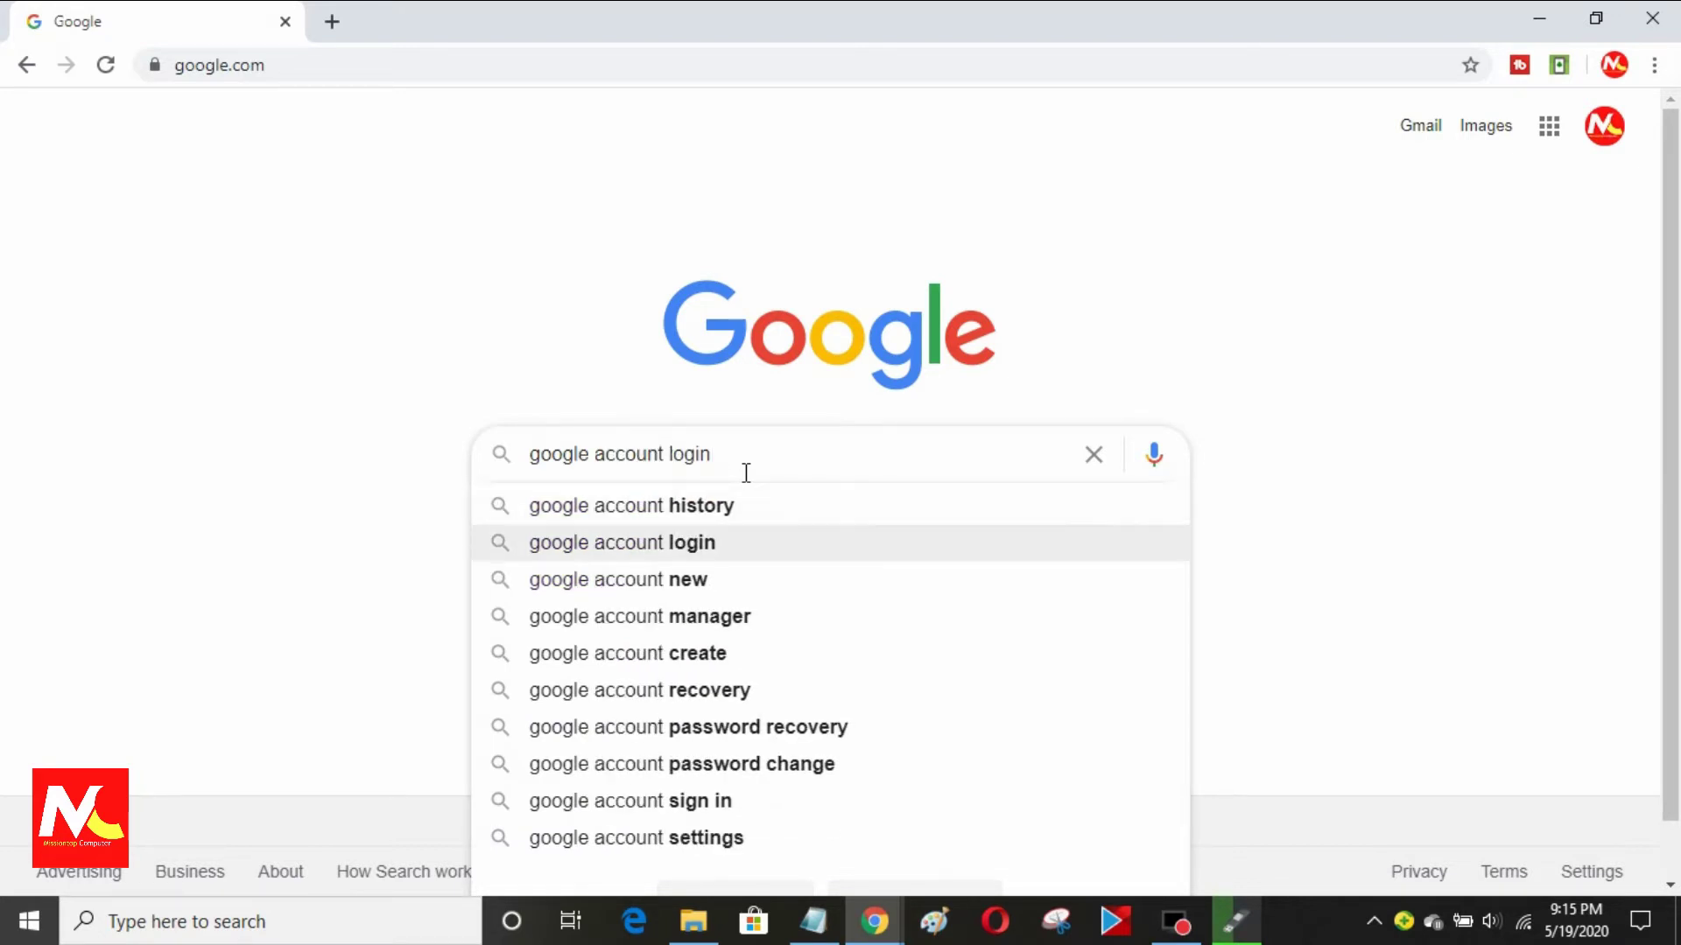
pyautogui.press('Return')
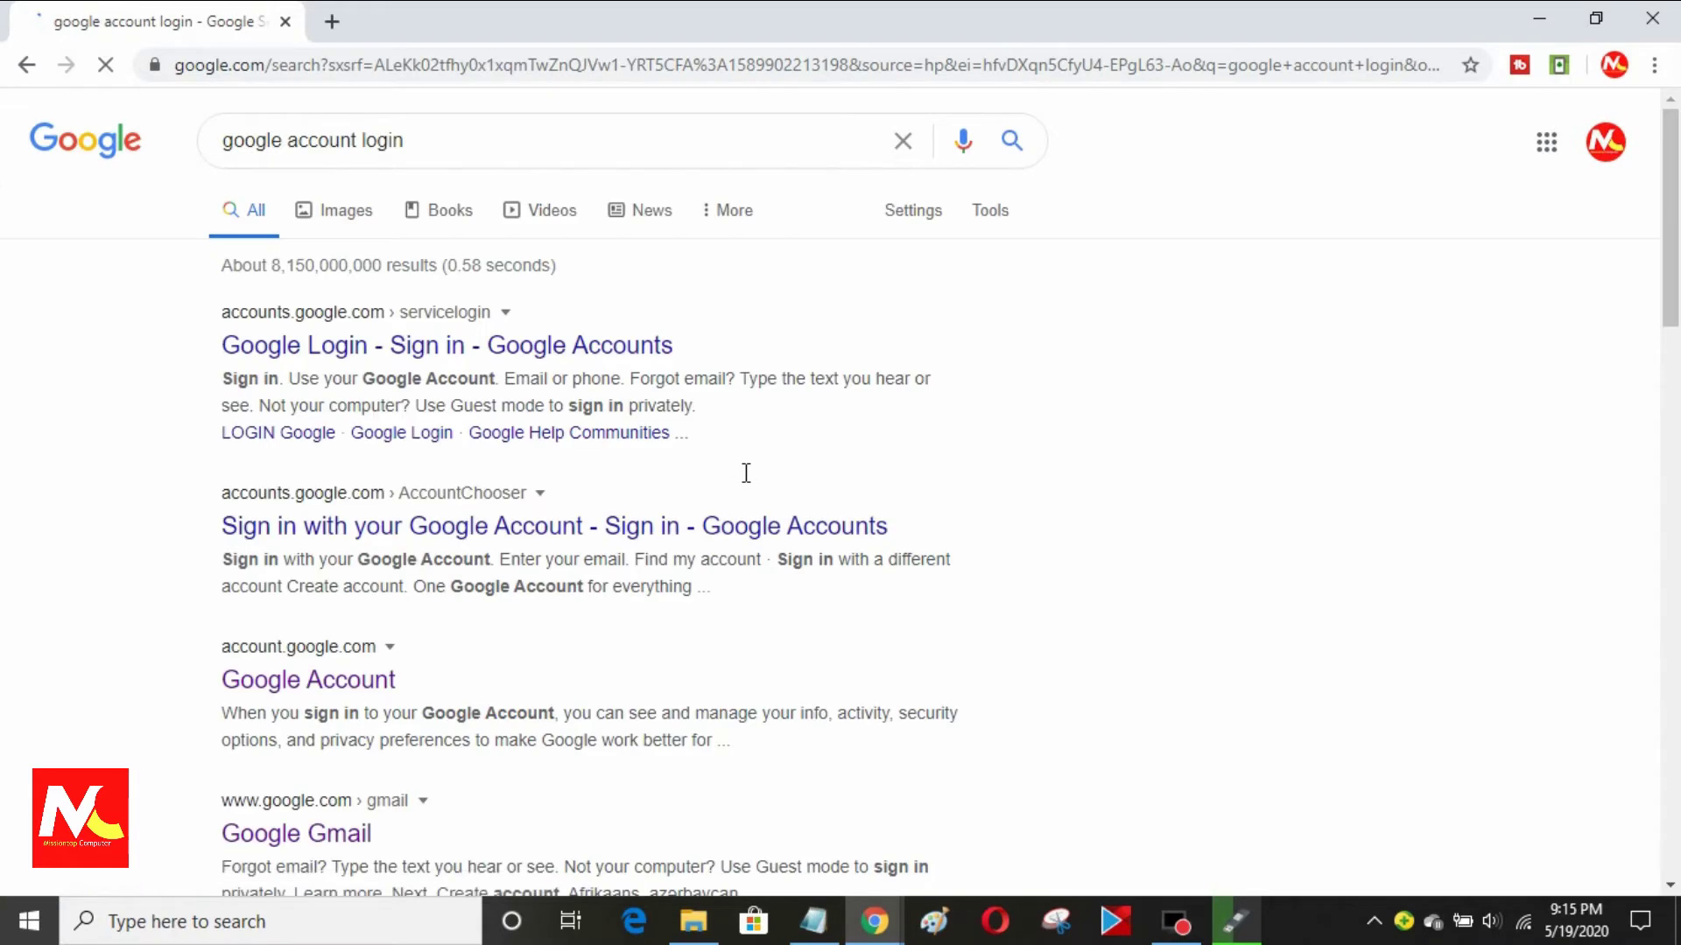
# - Open the Google Account login result and go down Data & personalization to the Activity controls
pyautogui.click(282, 357)
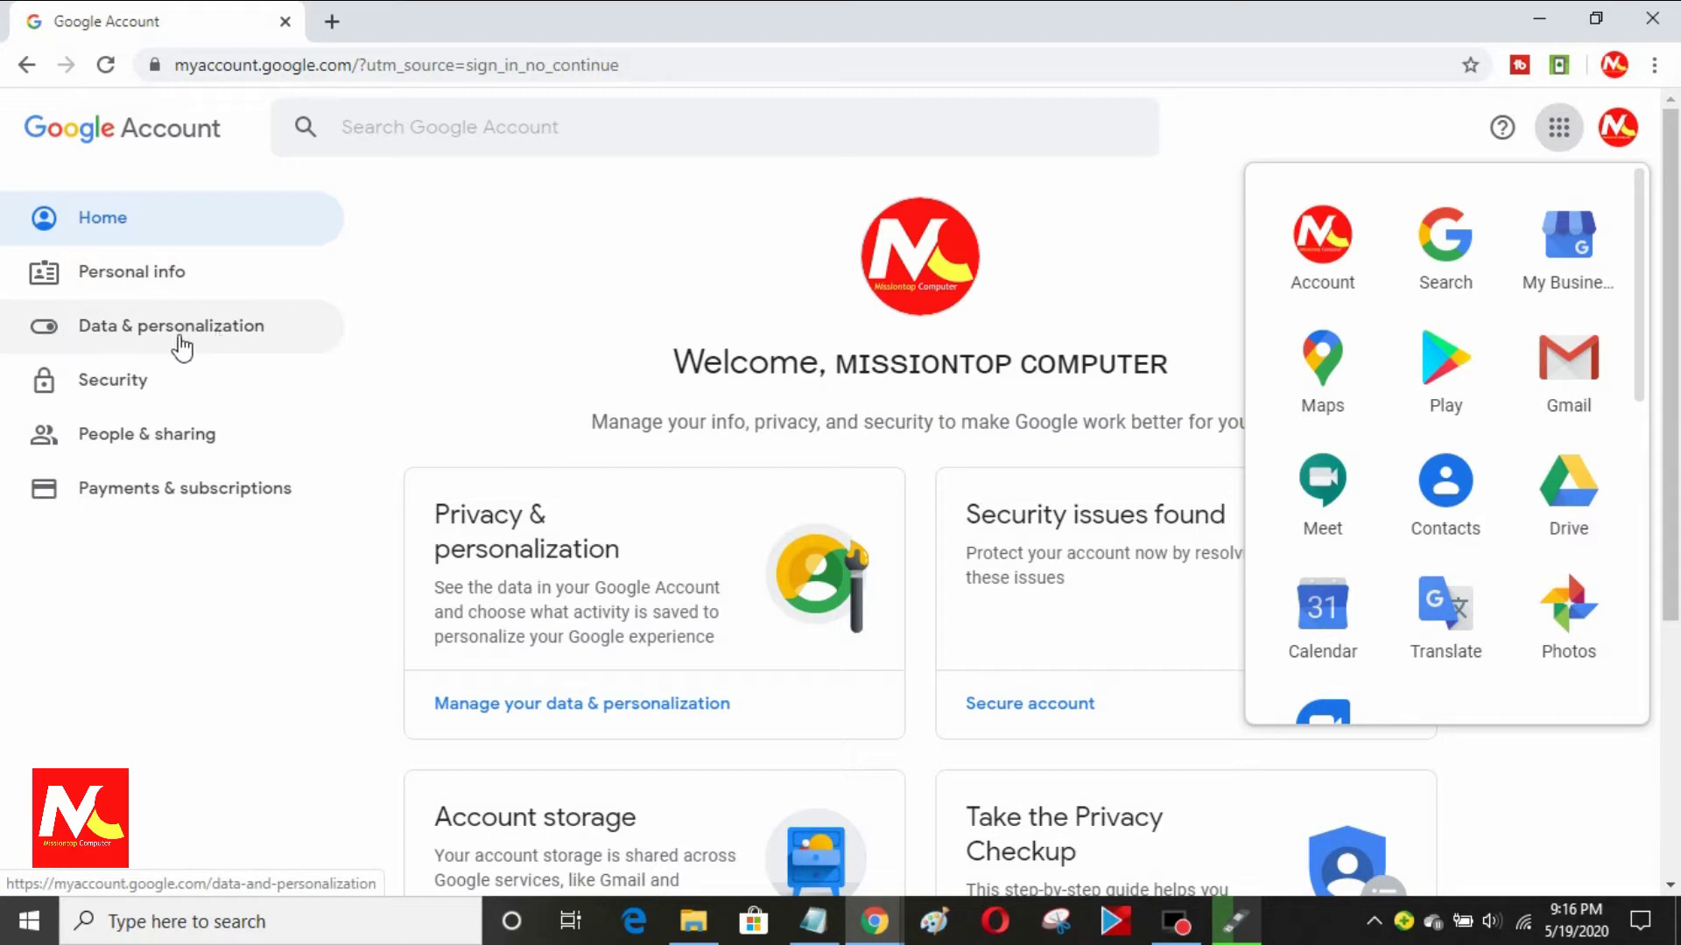
pyautogui.click(233, 336)
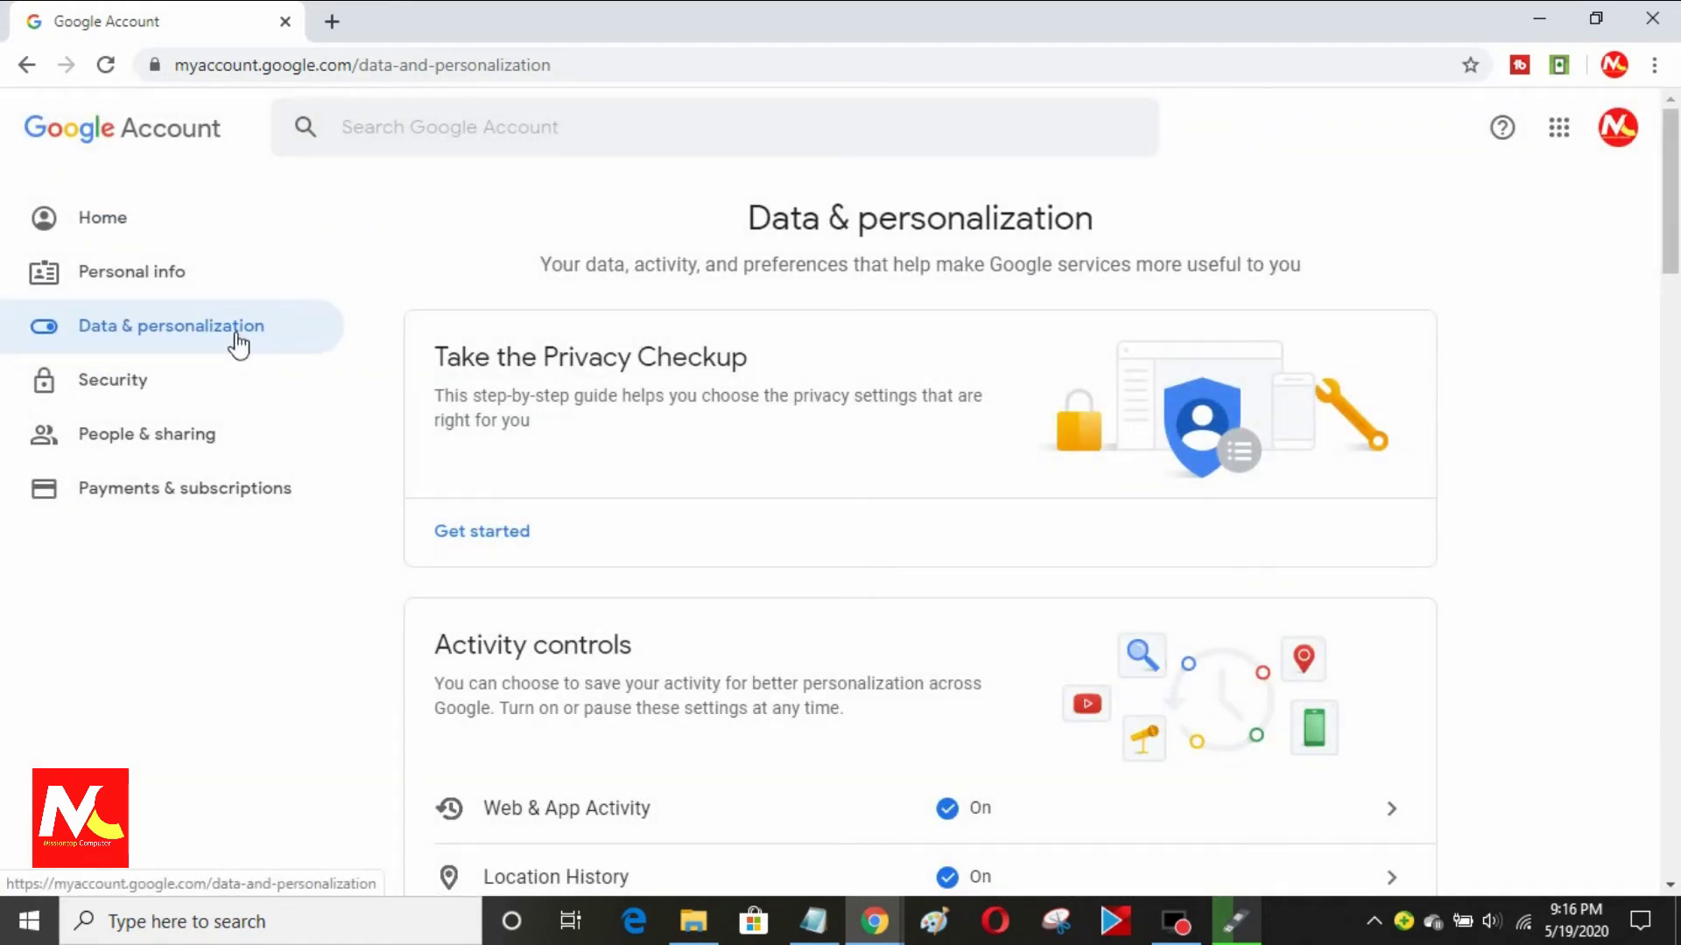
pyautogui.scroll(-4, 1114, 578)
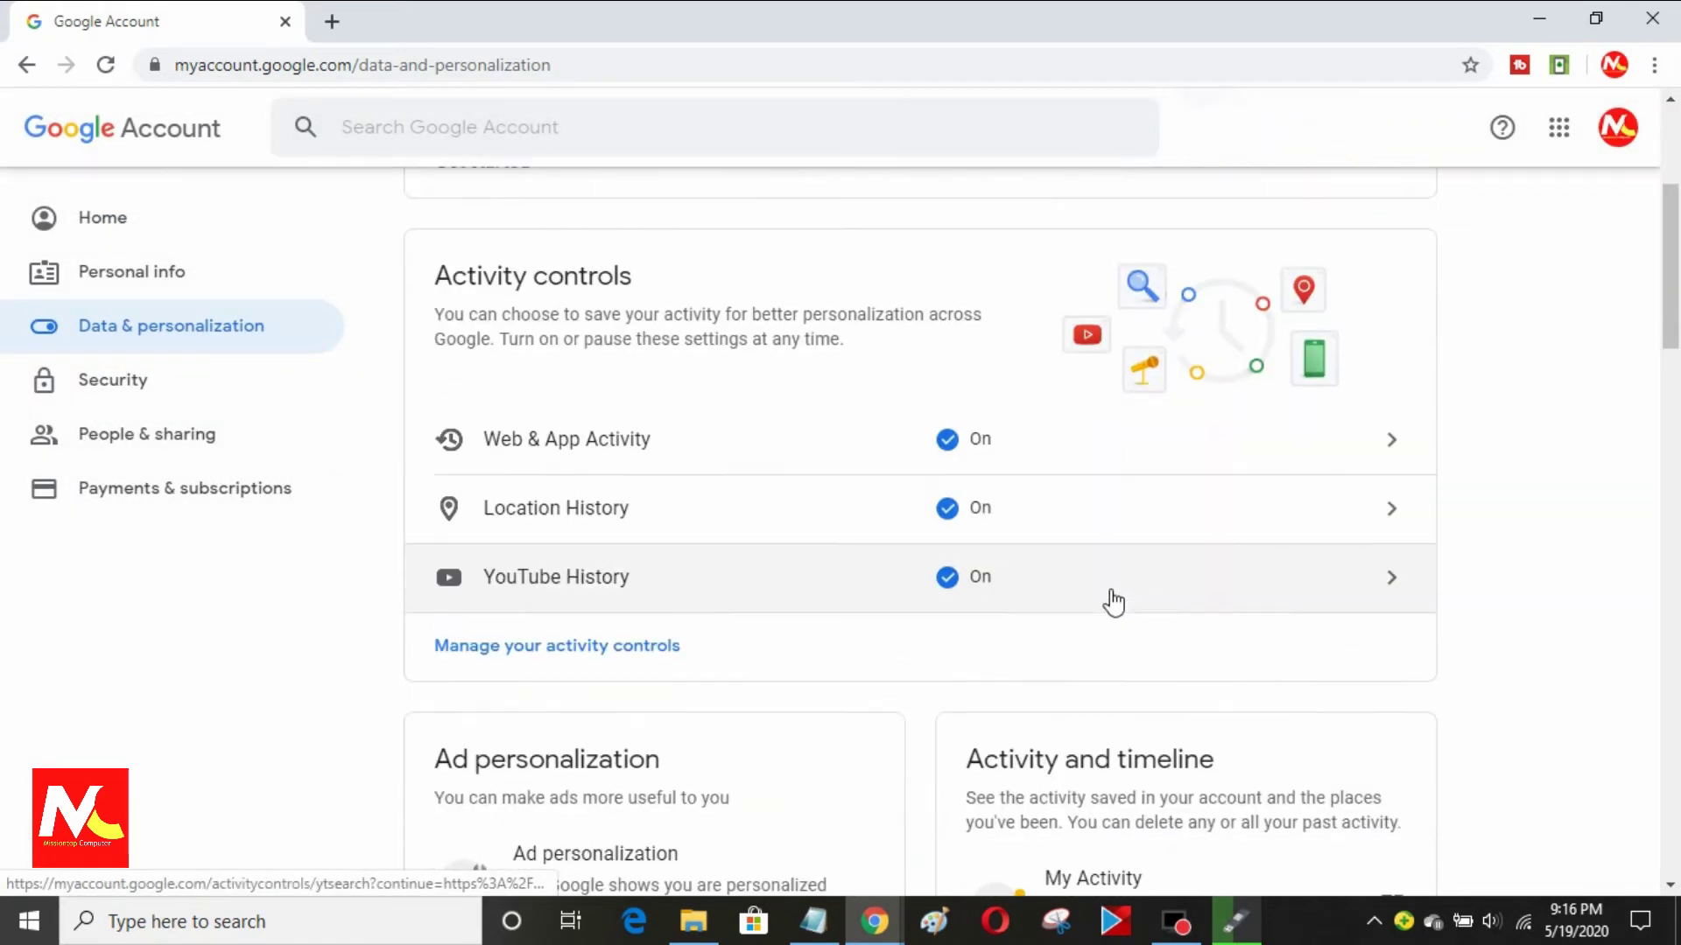
pyautogui.scroll(-1, 1112, 604)
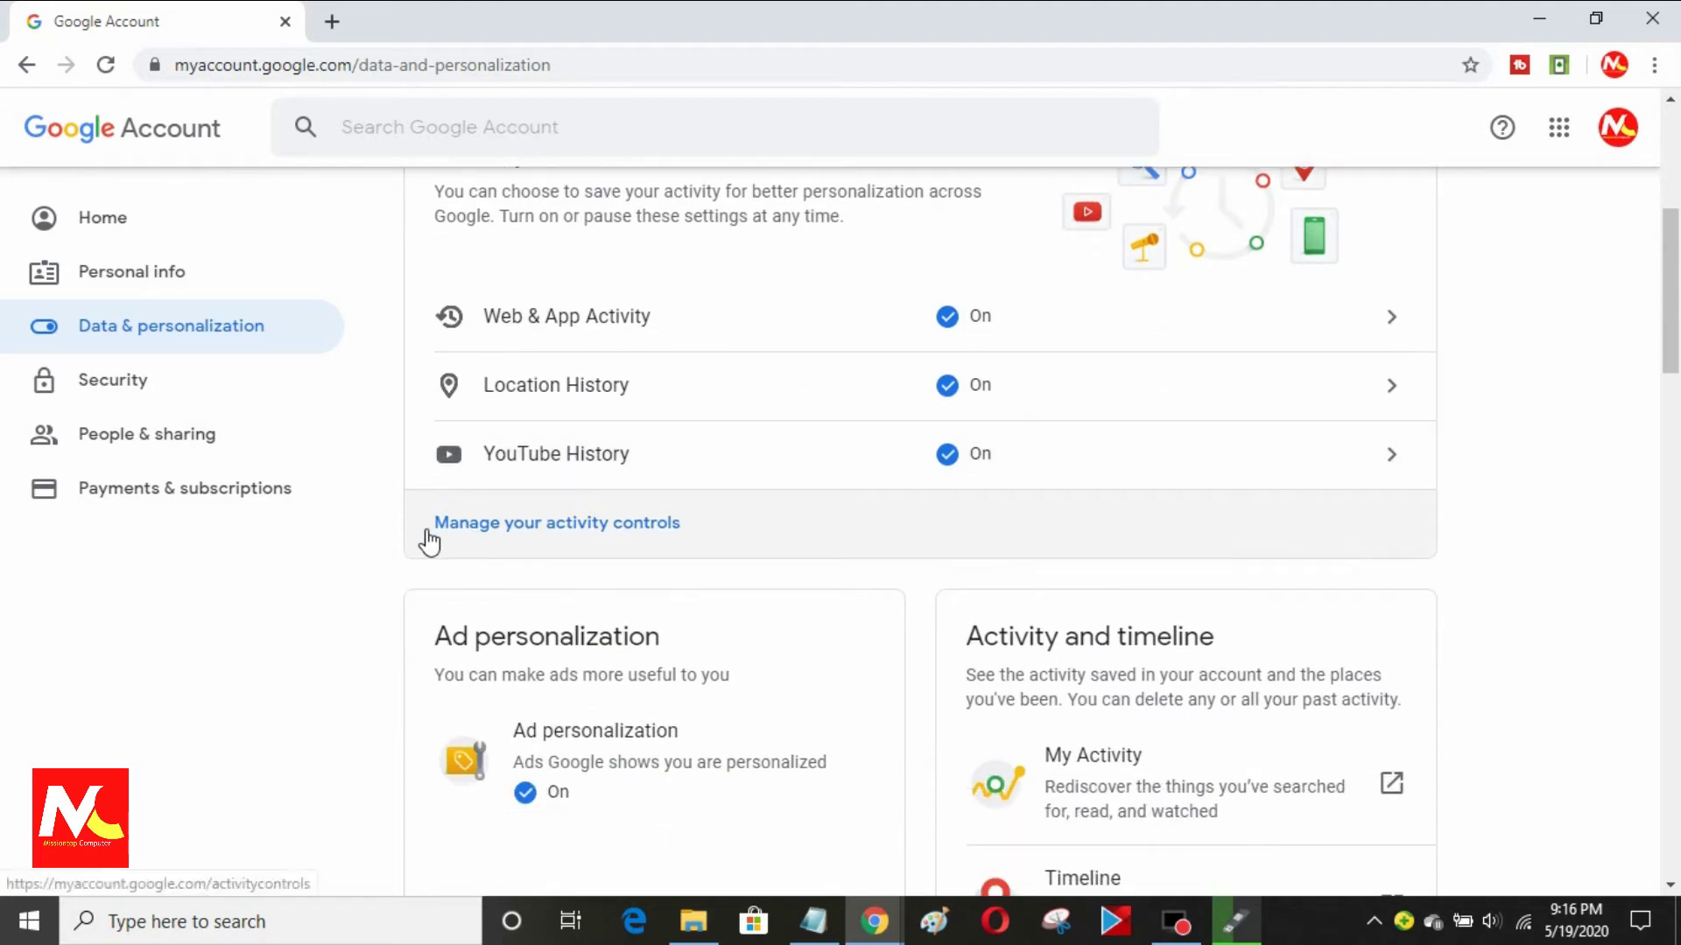
# - Open Manage your activity controls and scroll to the Web & App Activity section
pyautogui.click(576, 528)
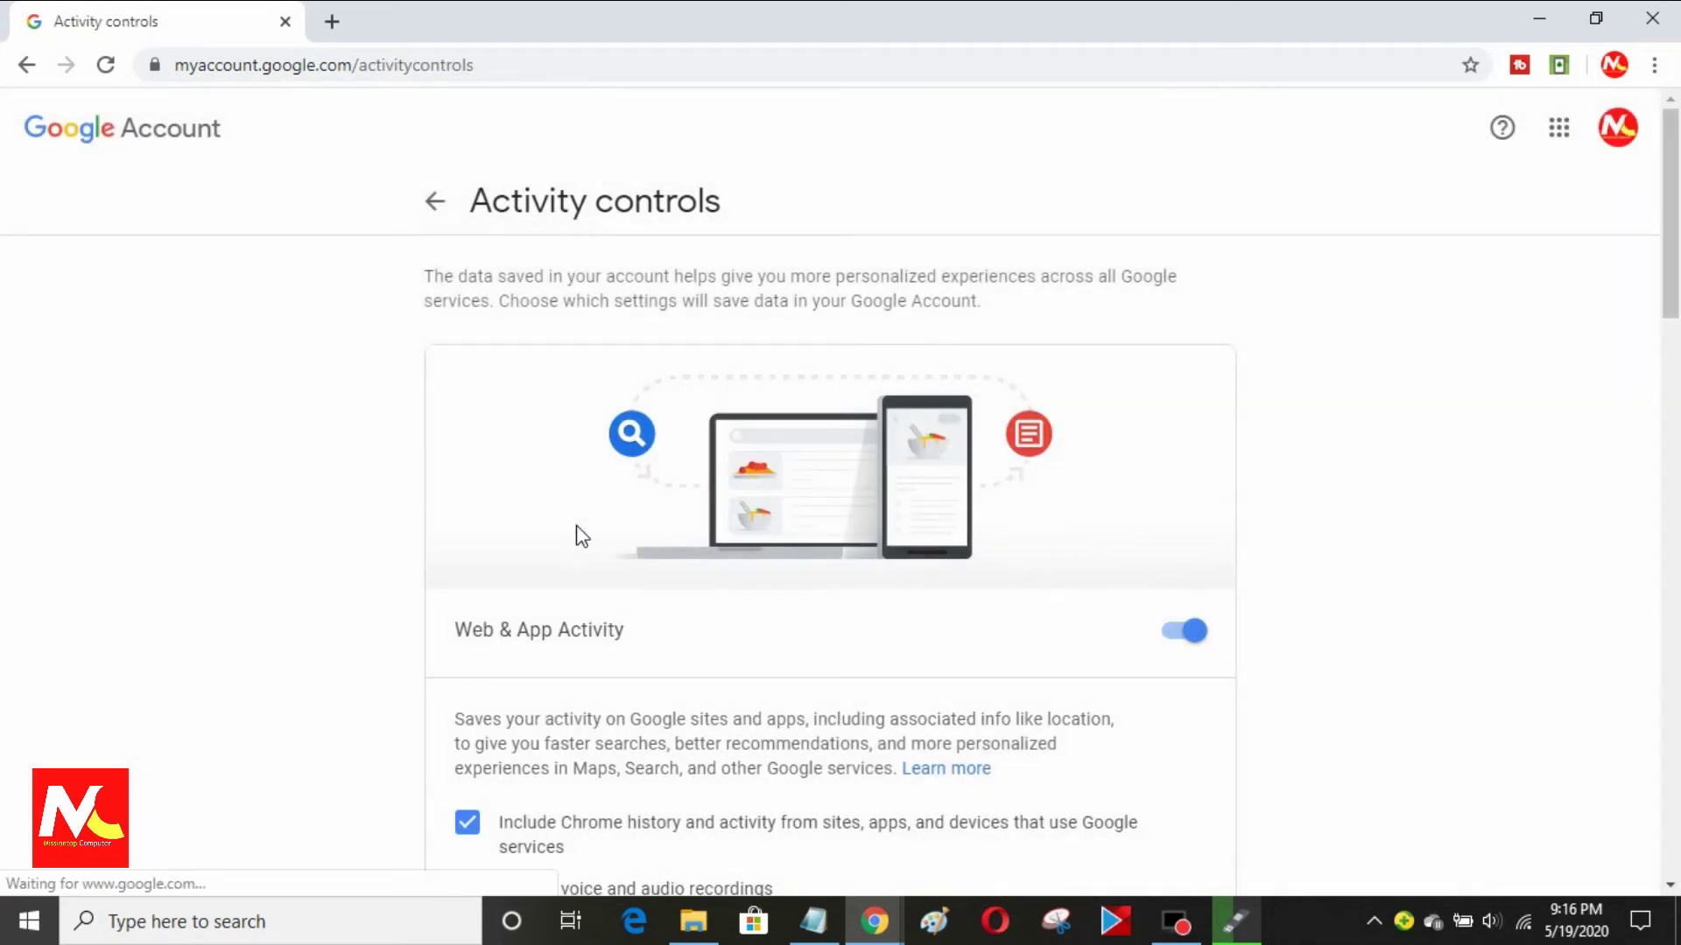
pyautogui.scroll(-4, 582, 536)
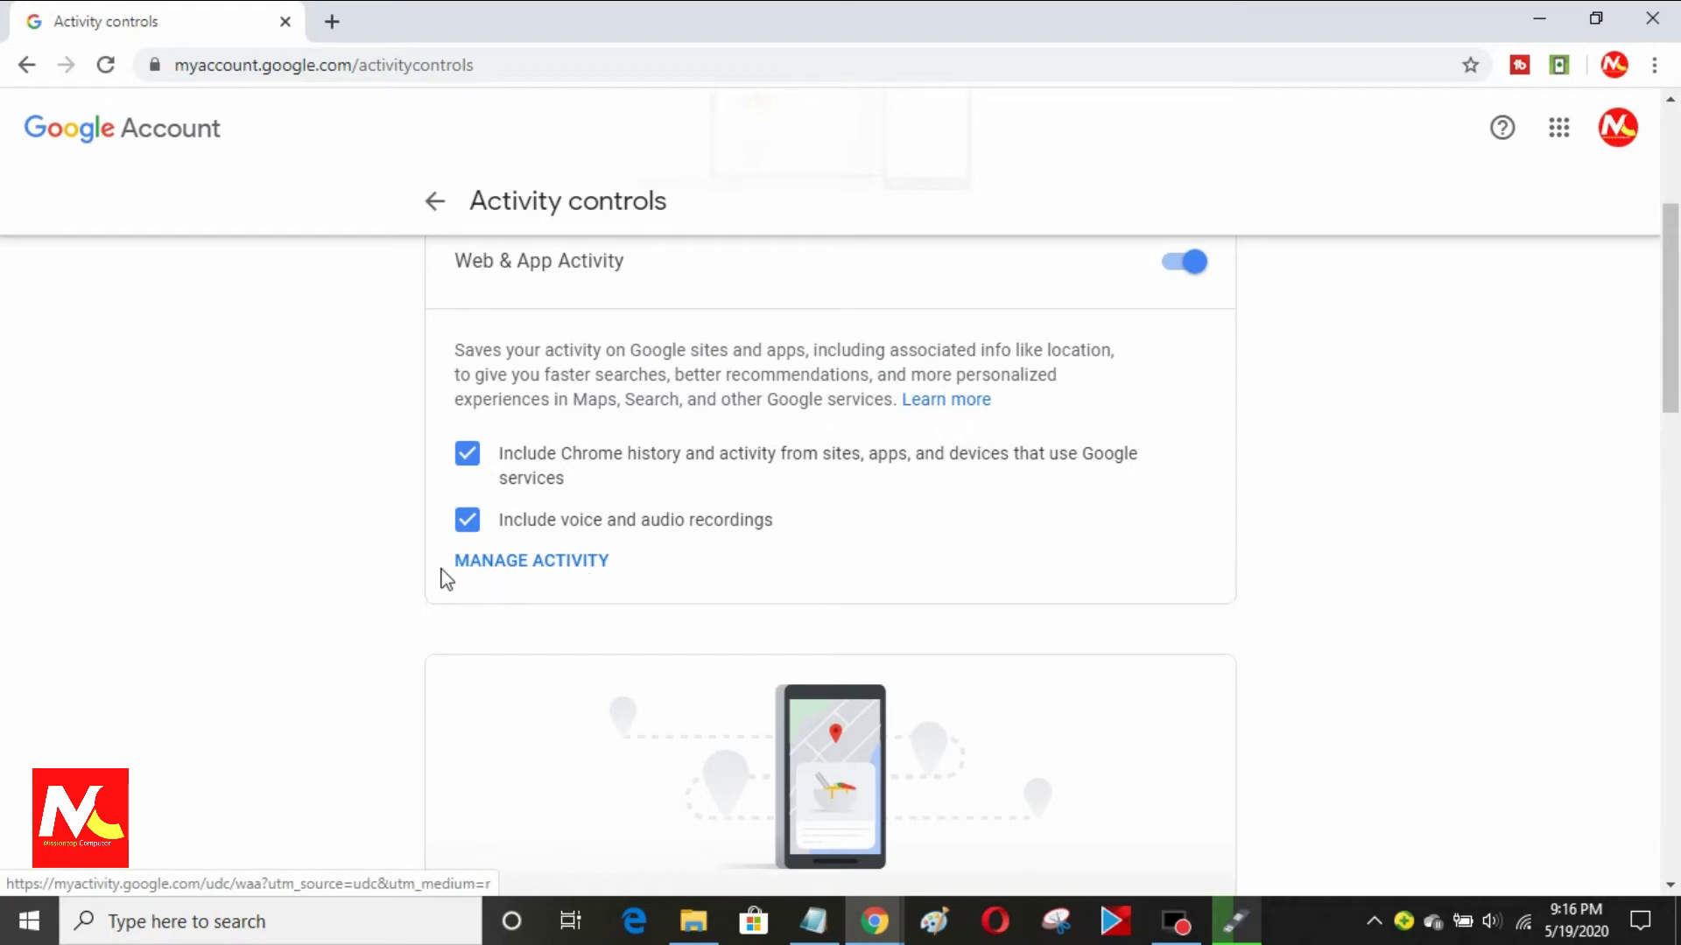
# - Manage Web & App Activity in Item view and scroll down to the entries from around 9:00 PM
pyautogui.click(565, 571)
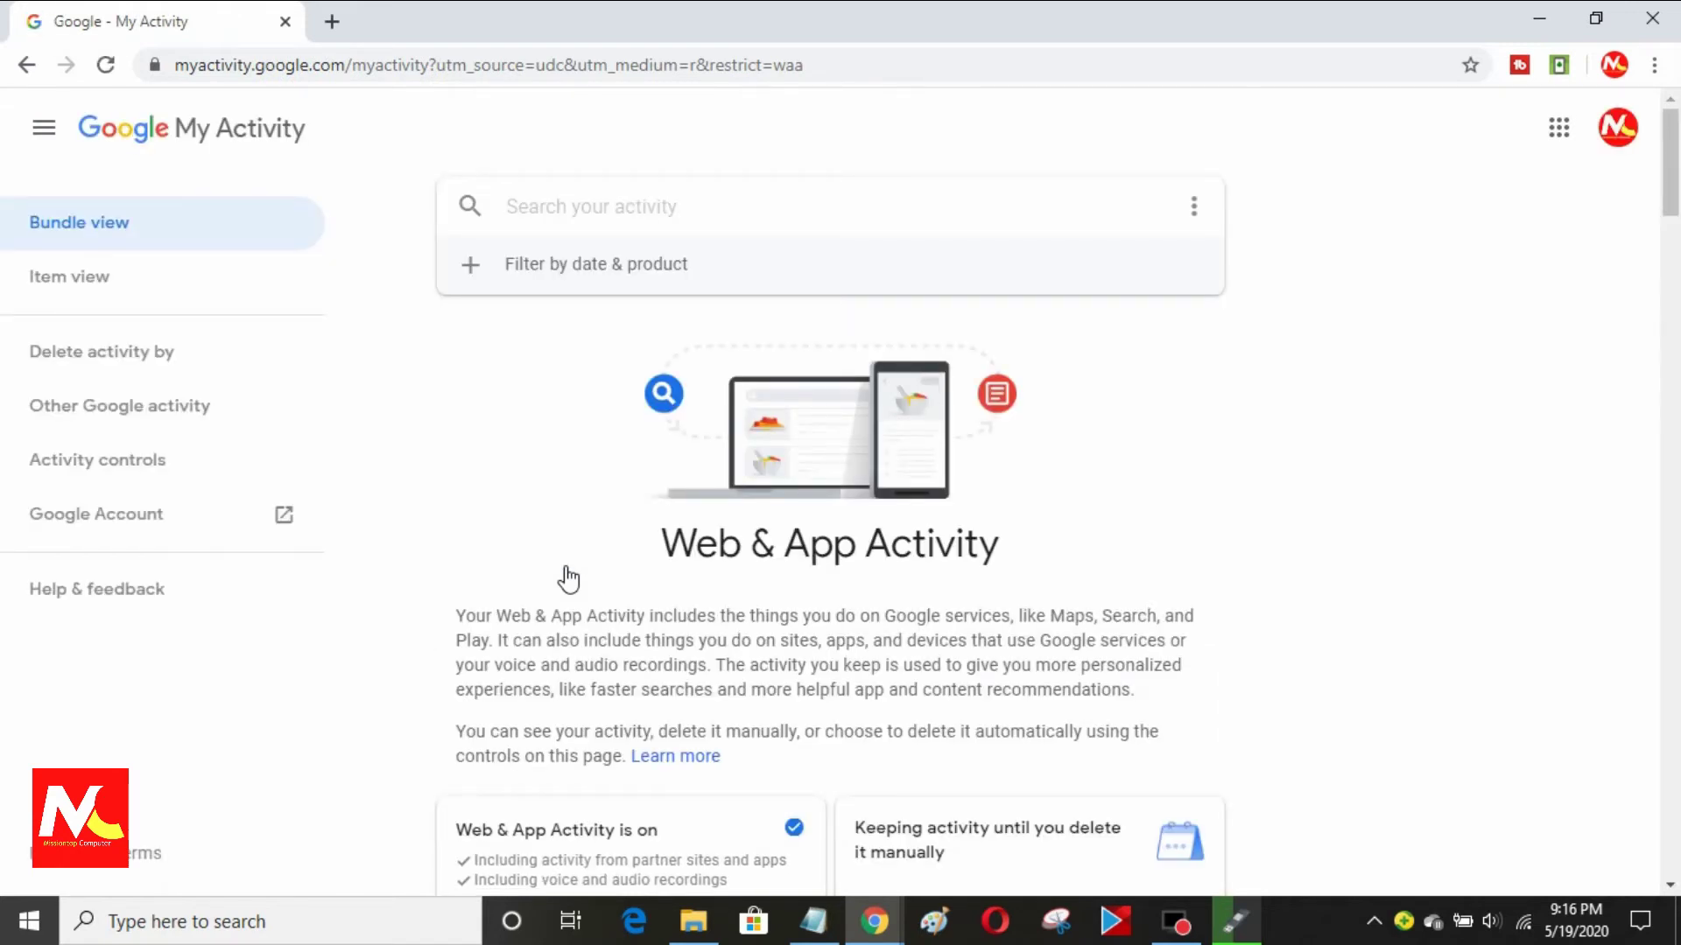
pyautogui.click(80, 281)
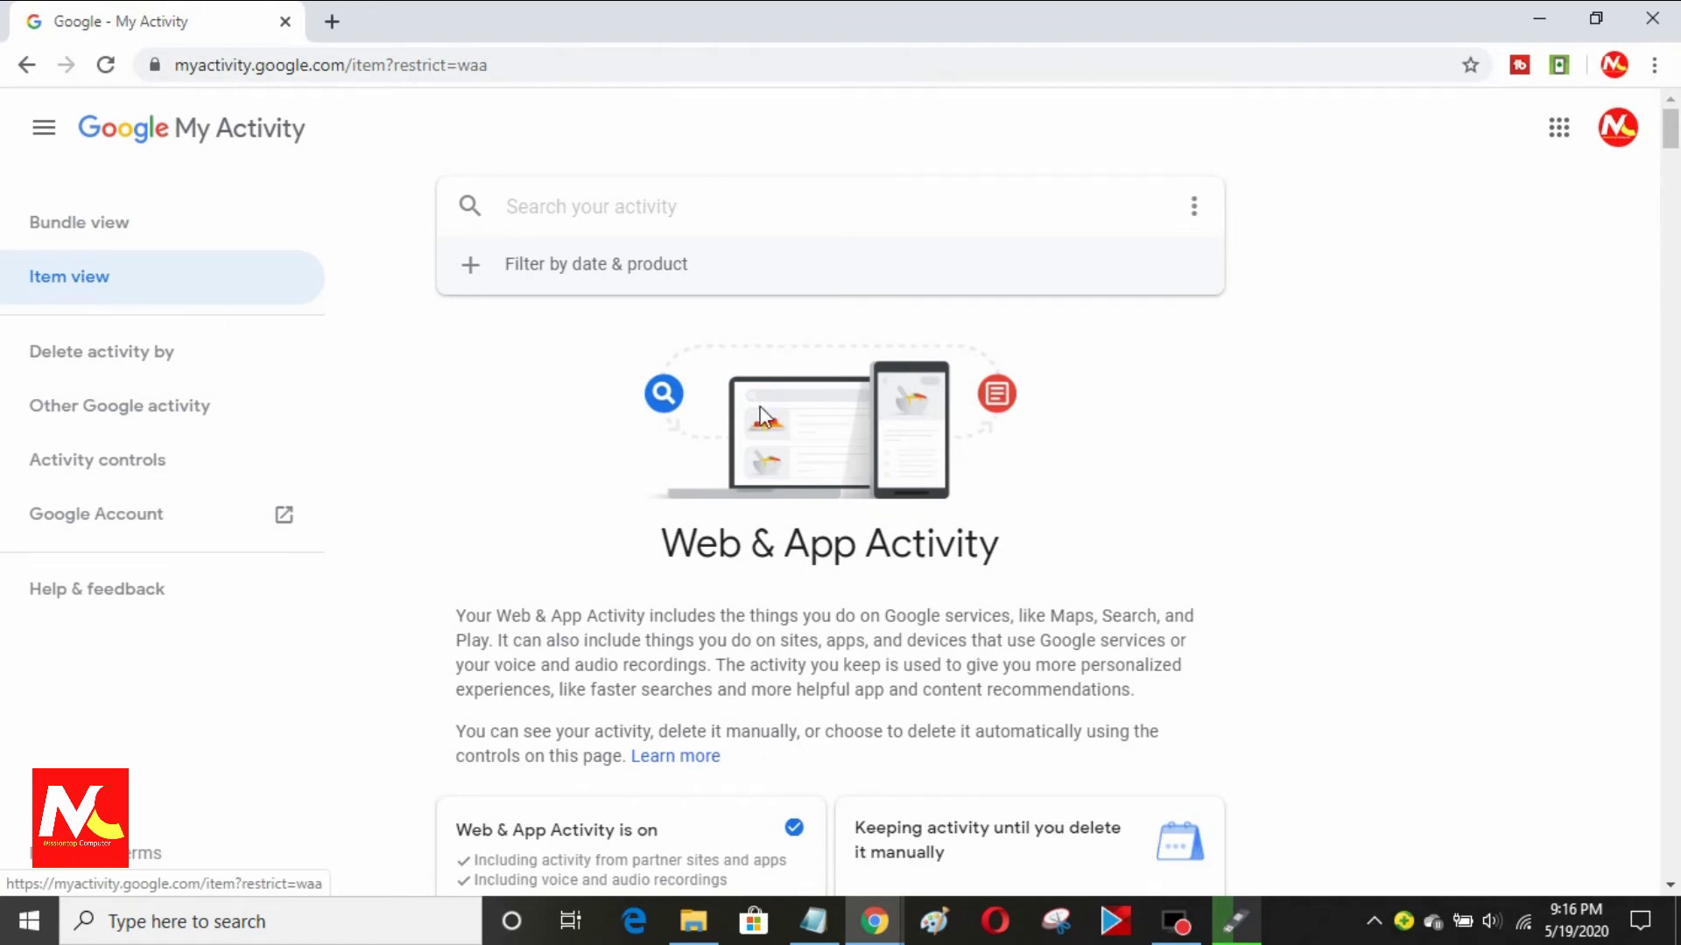
pyautogui.scroll(-8, 1274, 464)
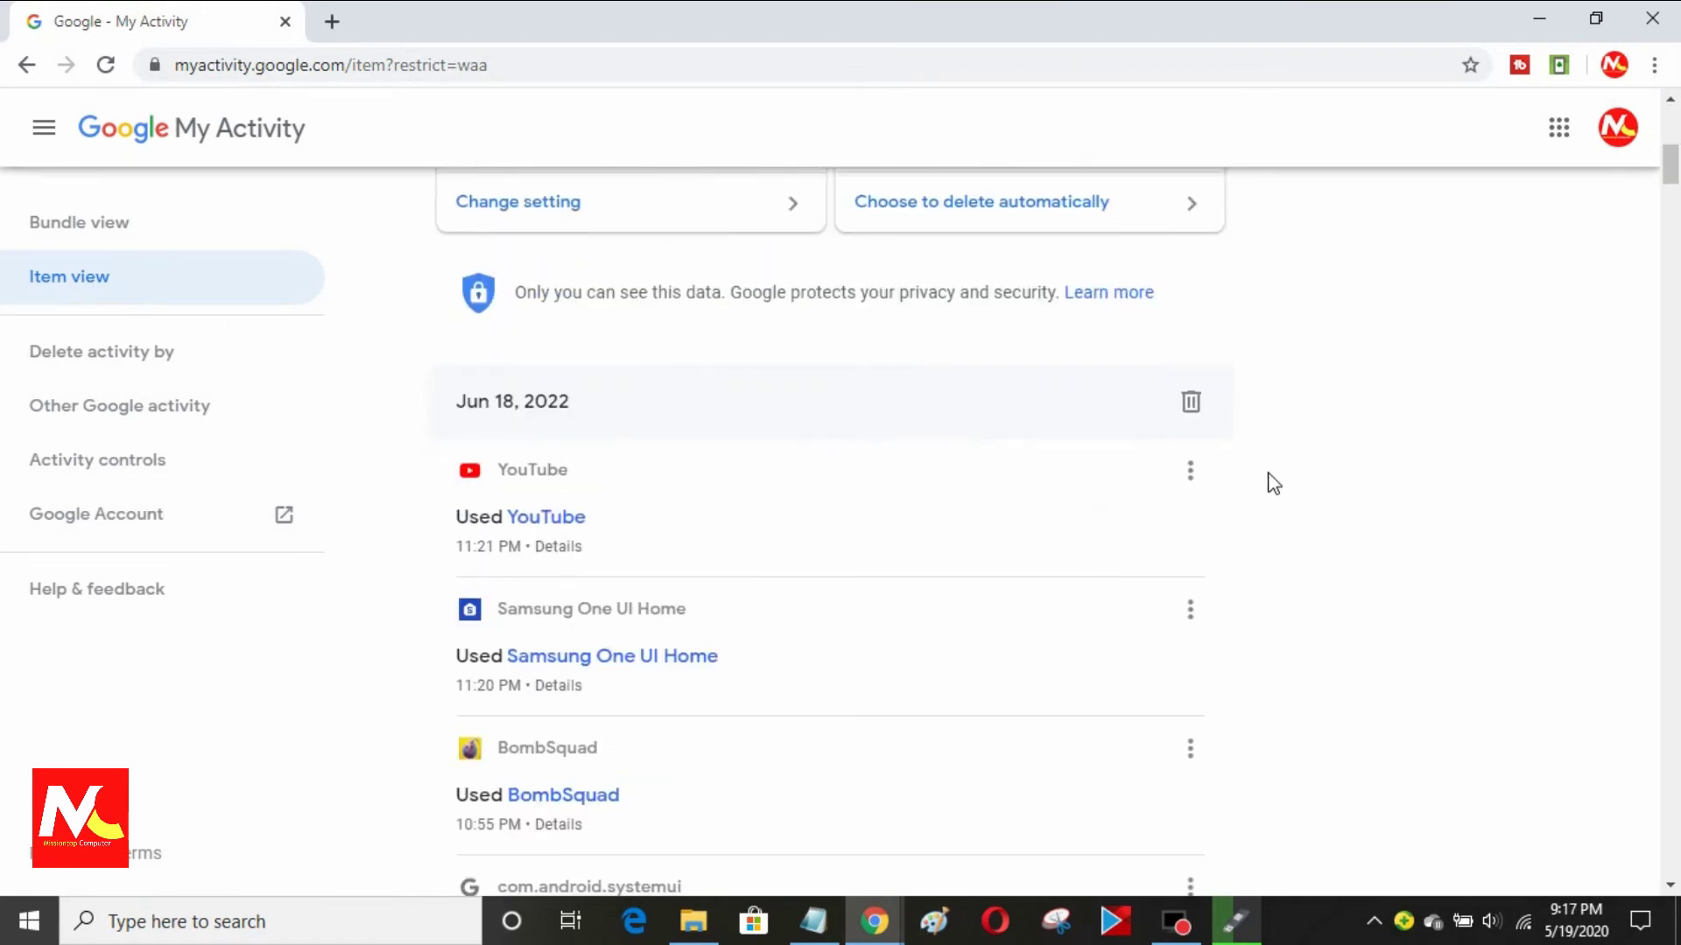
pyautogui.scroll(-1, 1274, 484)
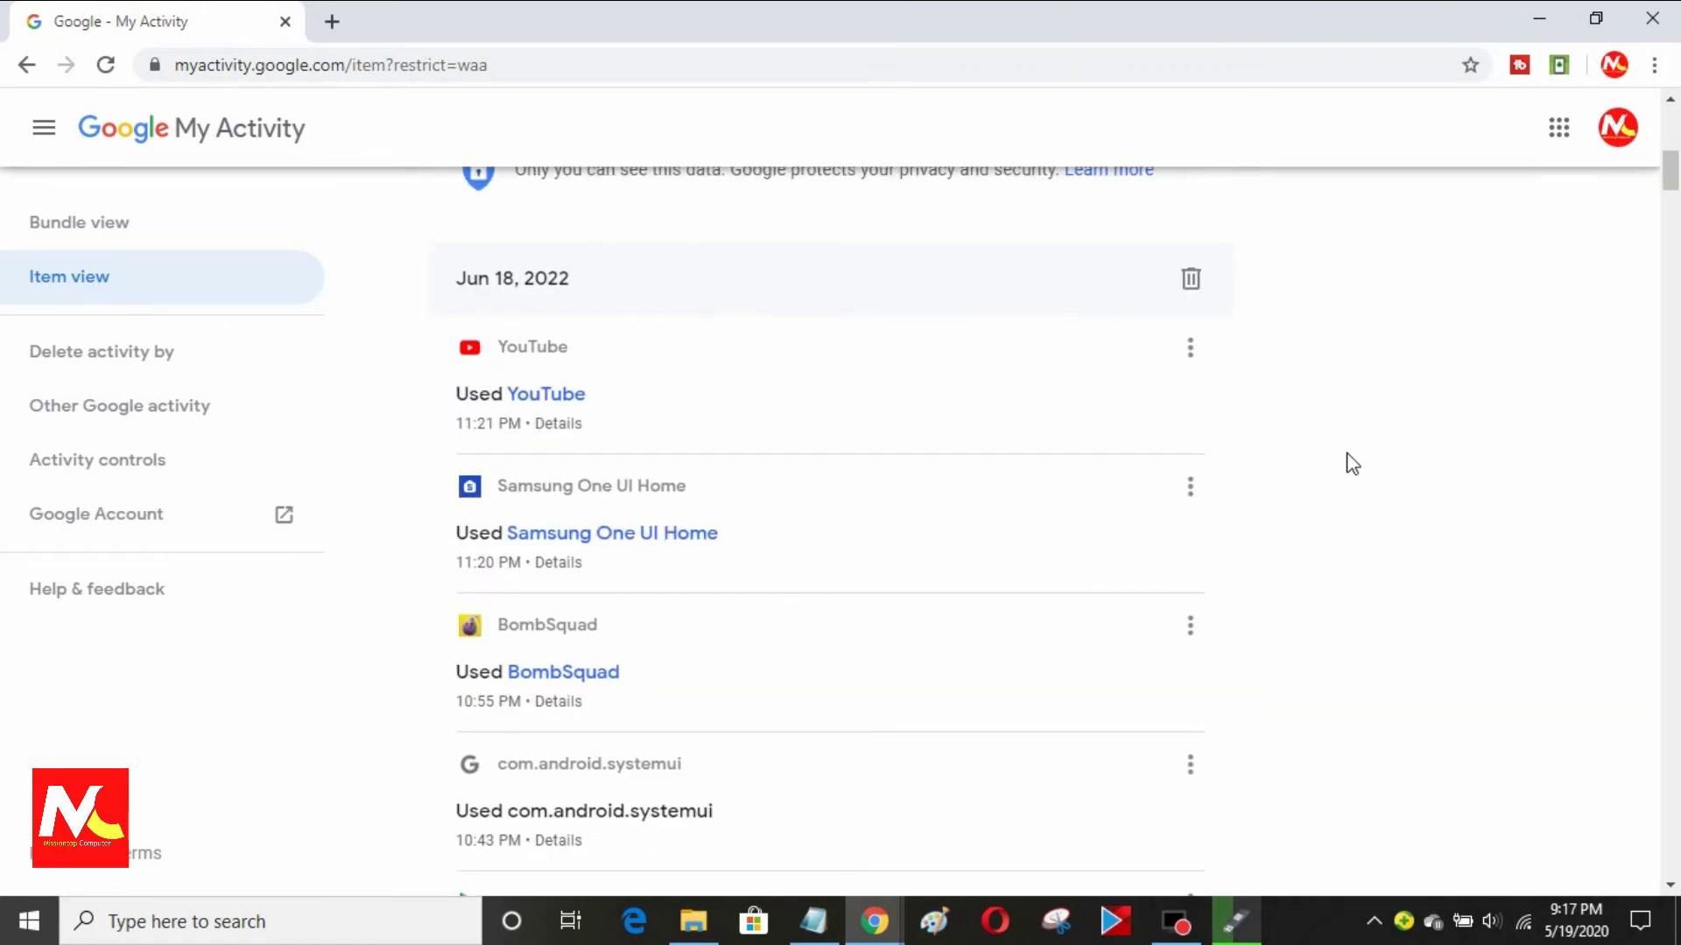
pyautogui.scroll(-15, 1274, 486)
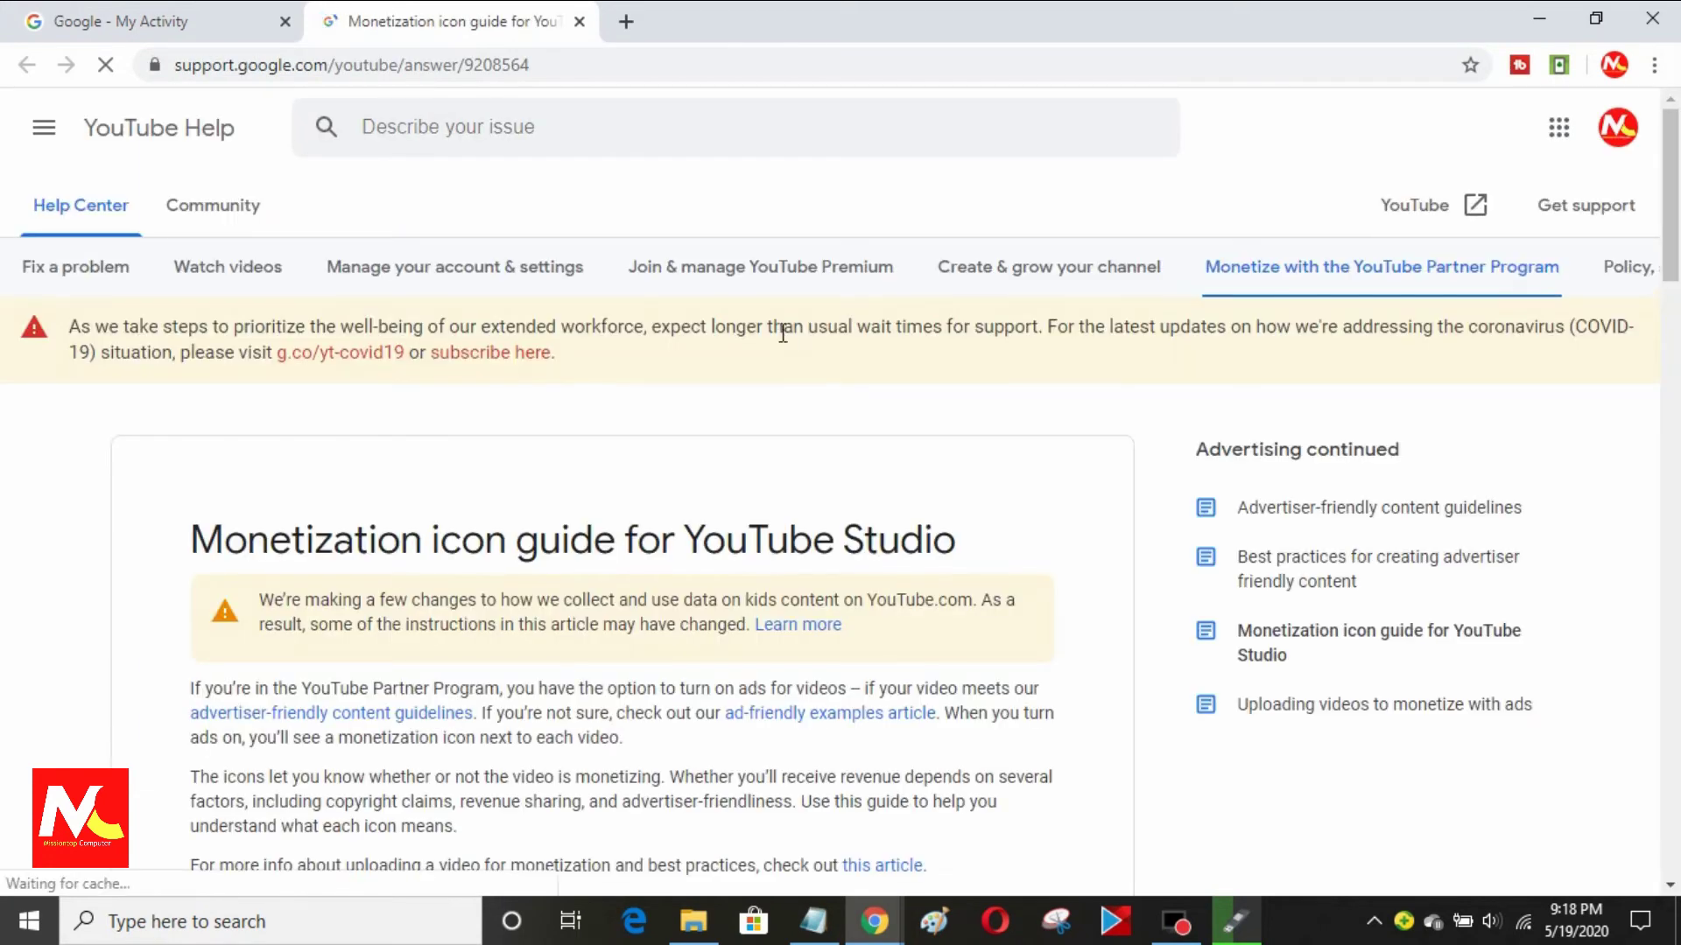
# - Scroll through the 'Monetization icon guide for YouTube Studio' help article
pyautogui.scroll(-10, 782, 332)
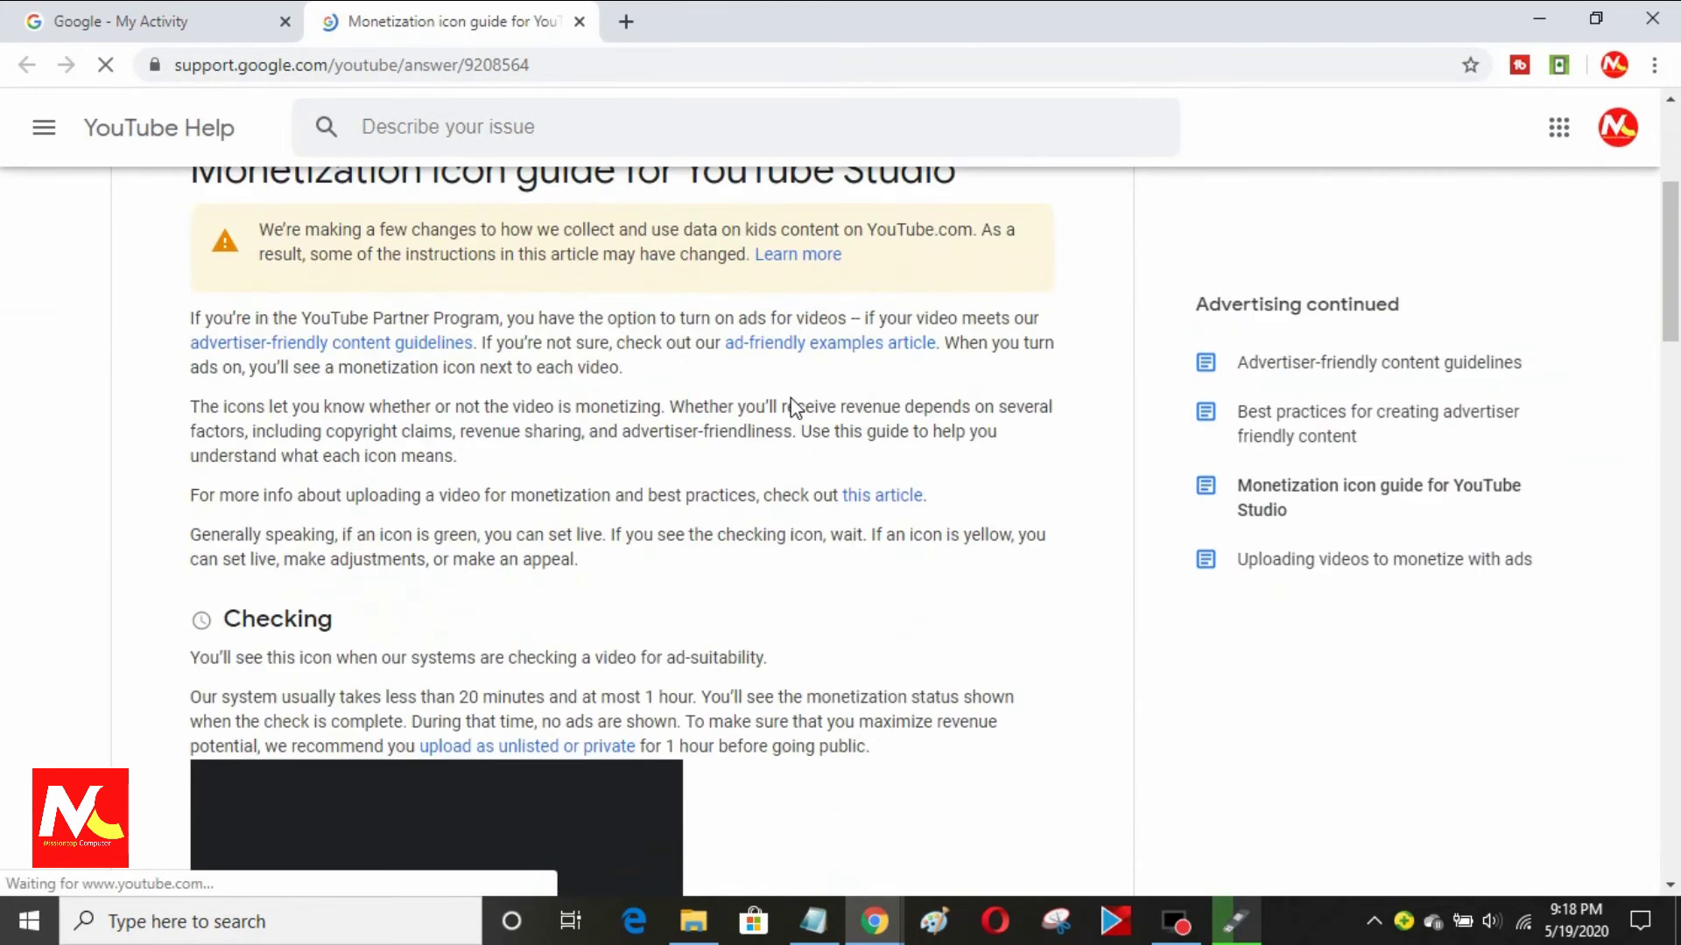
pyautogui.scroll(-1, 792, 442)
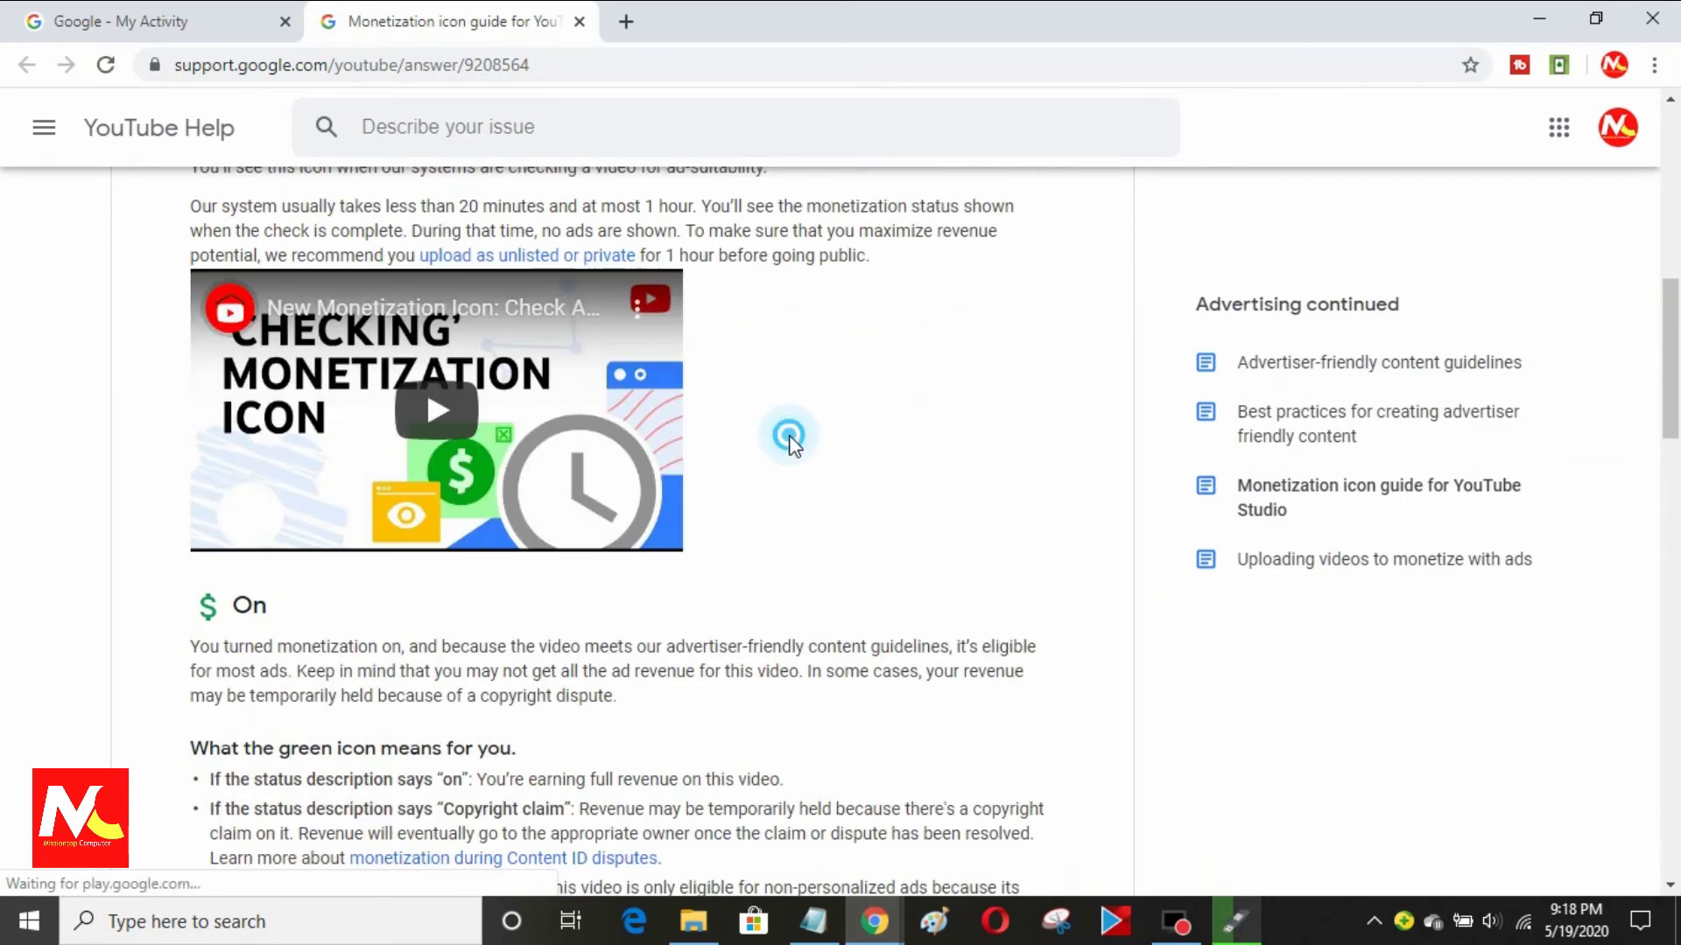
pyautogui.scroll(-20, 795, 446)
# - Back in the My Activity tab, delete the Web & App Activity from the last hour
pyautogui.click(43, 18)
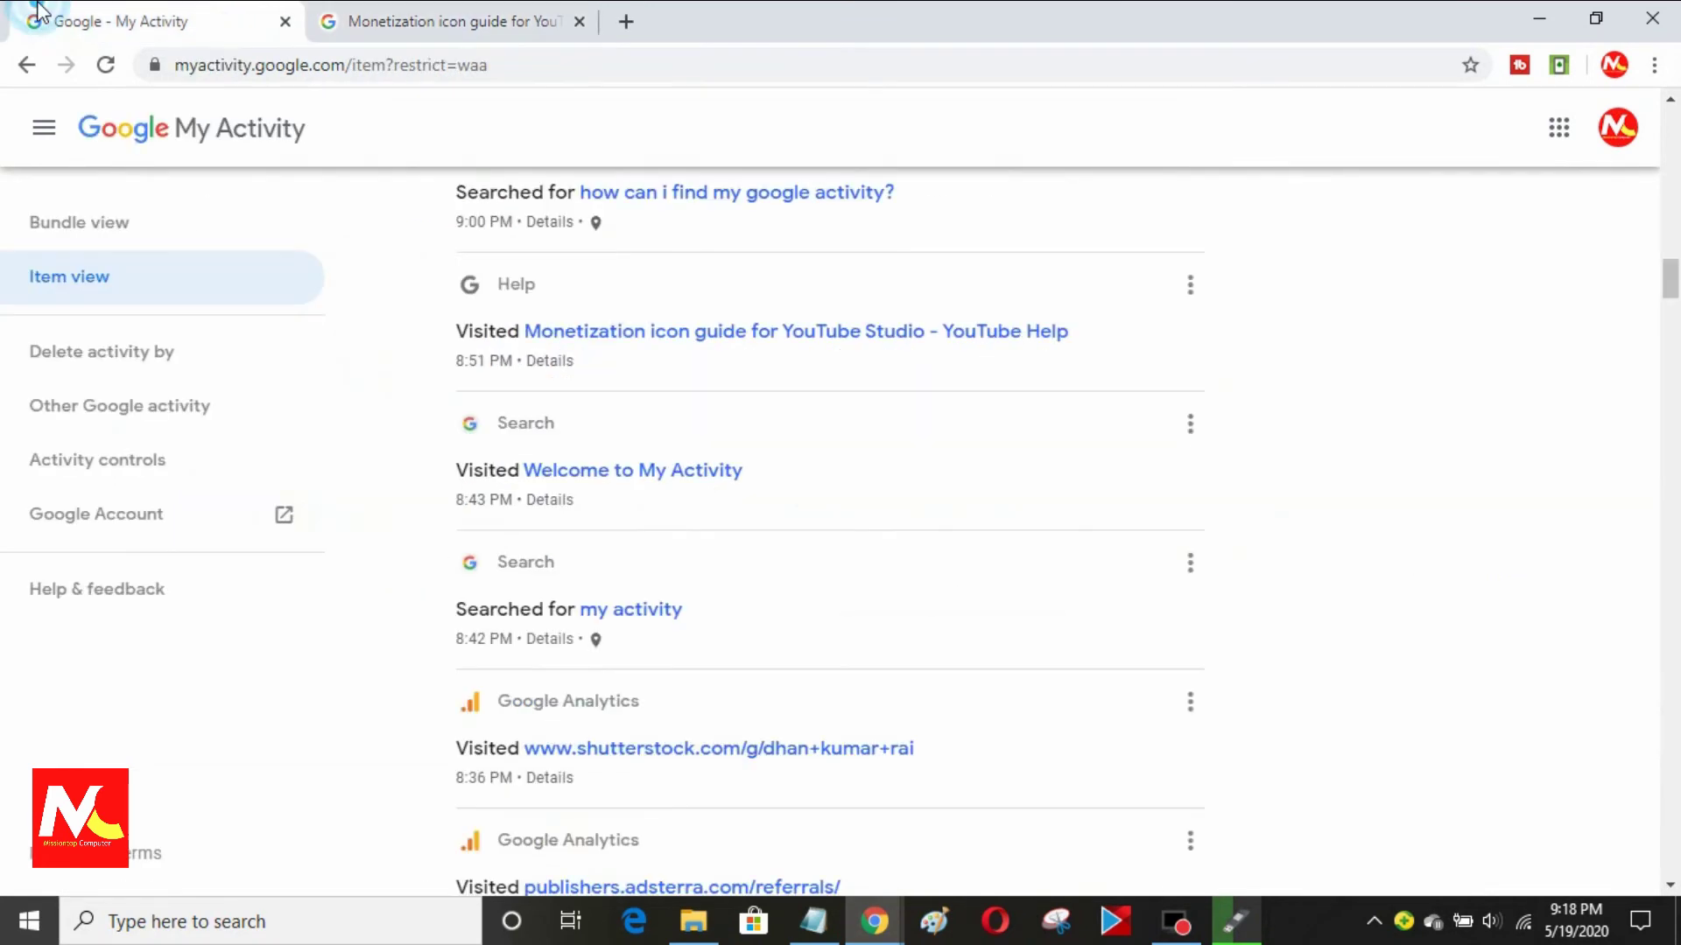
pyautogui.scroll(-5, 963, 543)
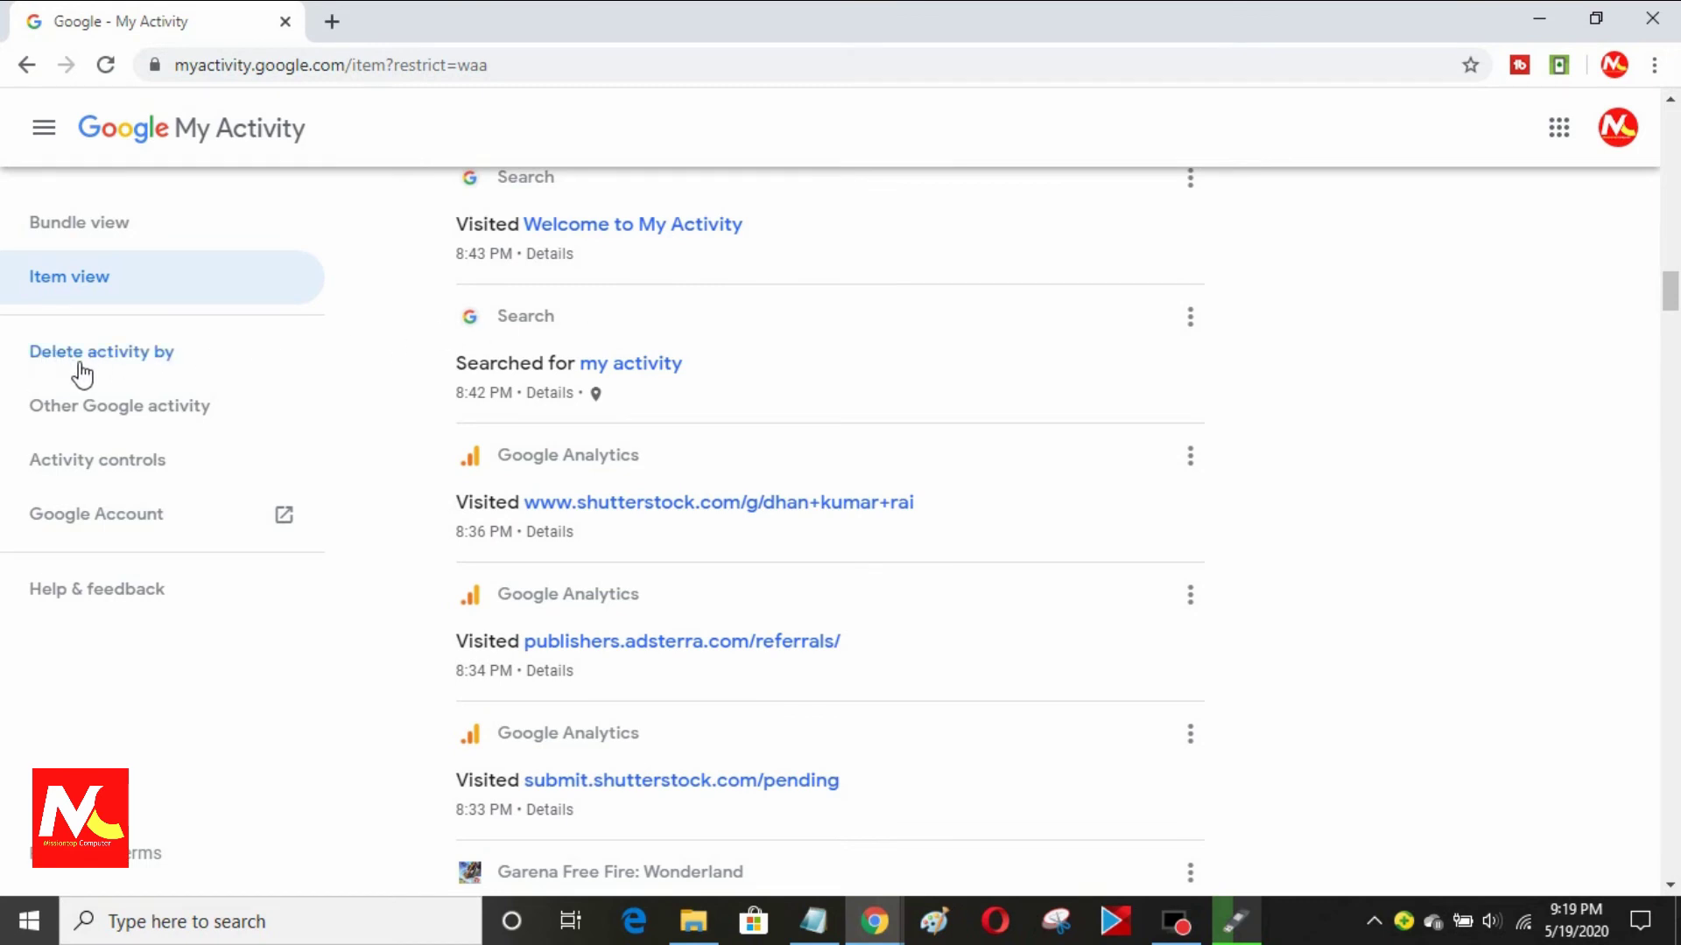
pyautogui.click(125, 366)
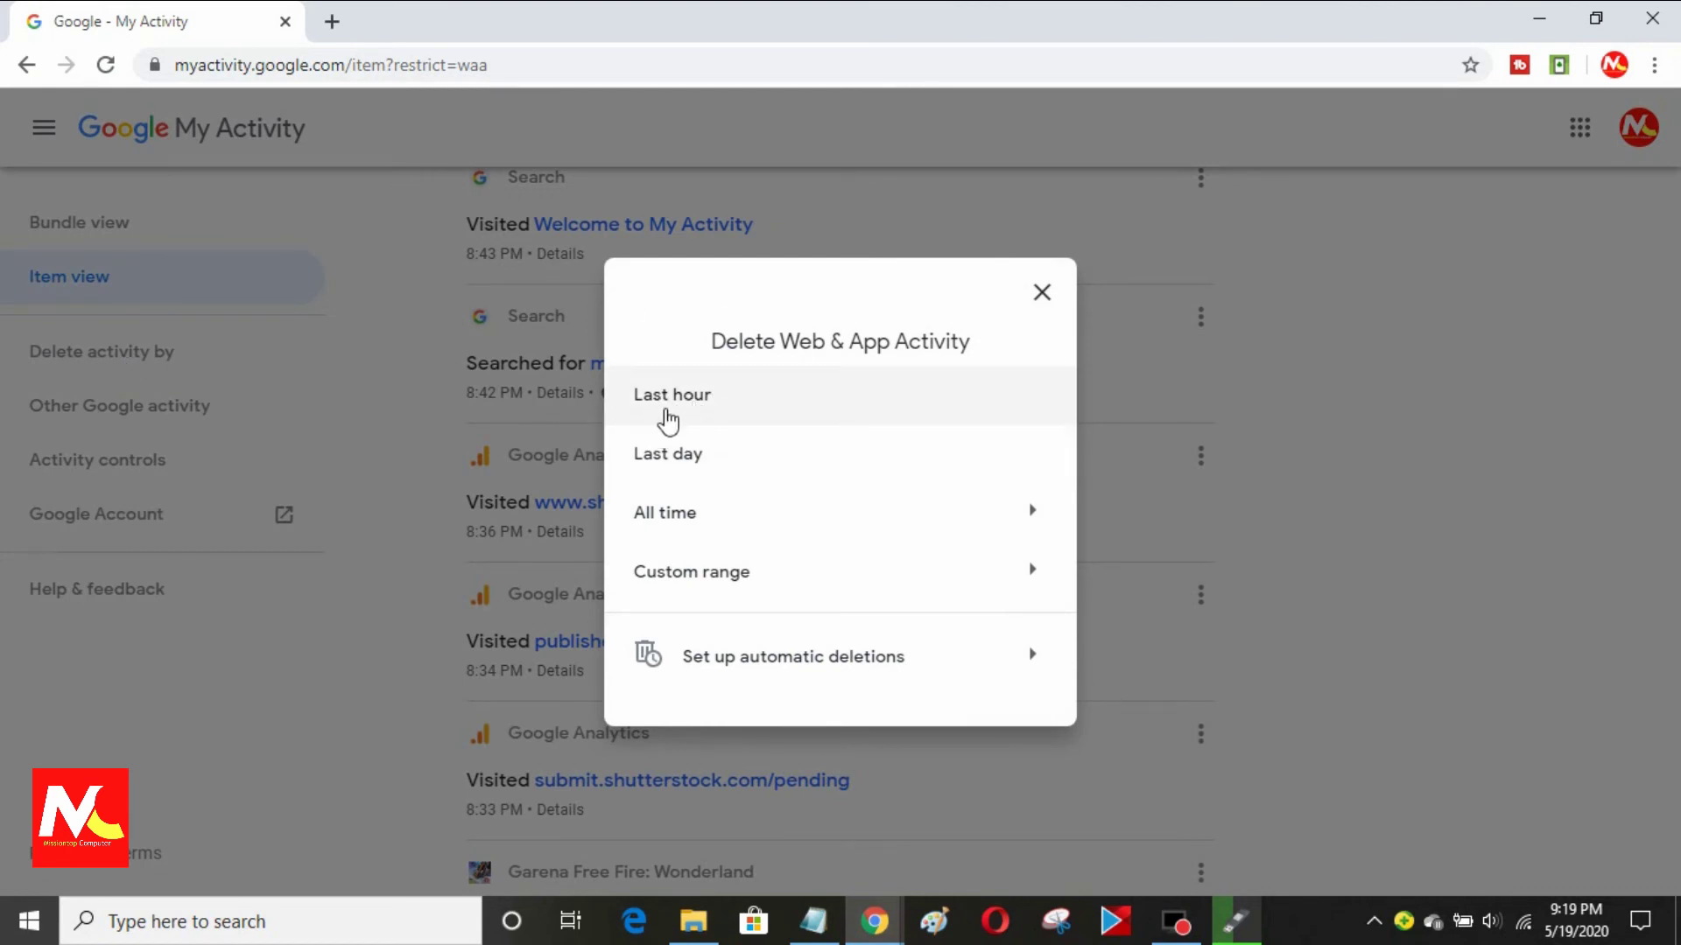
pyautogui.click(750, 404)
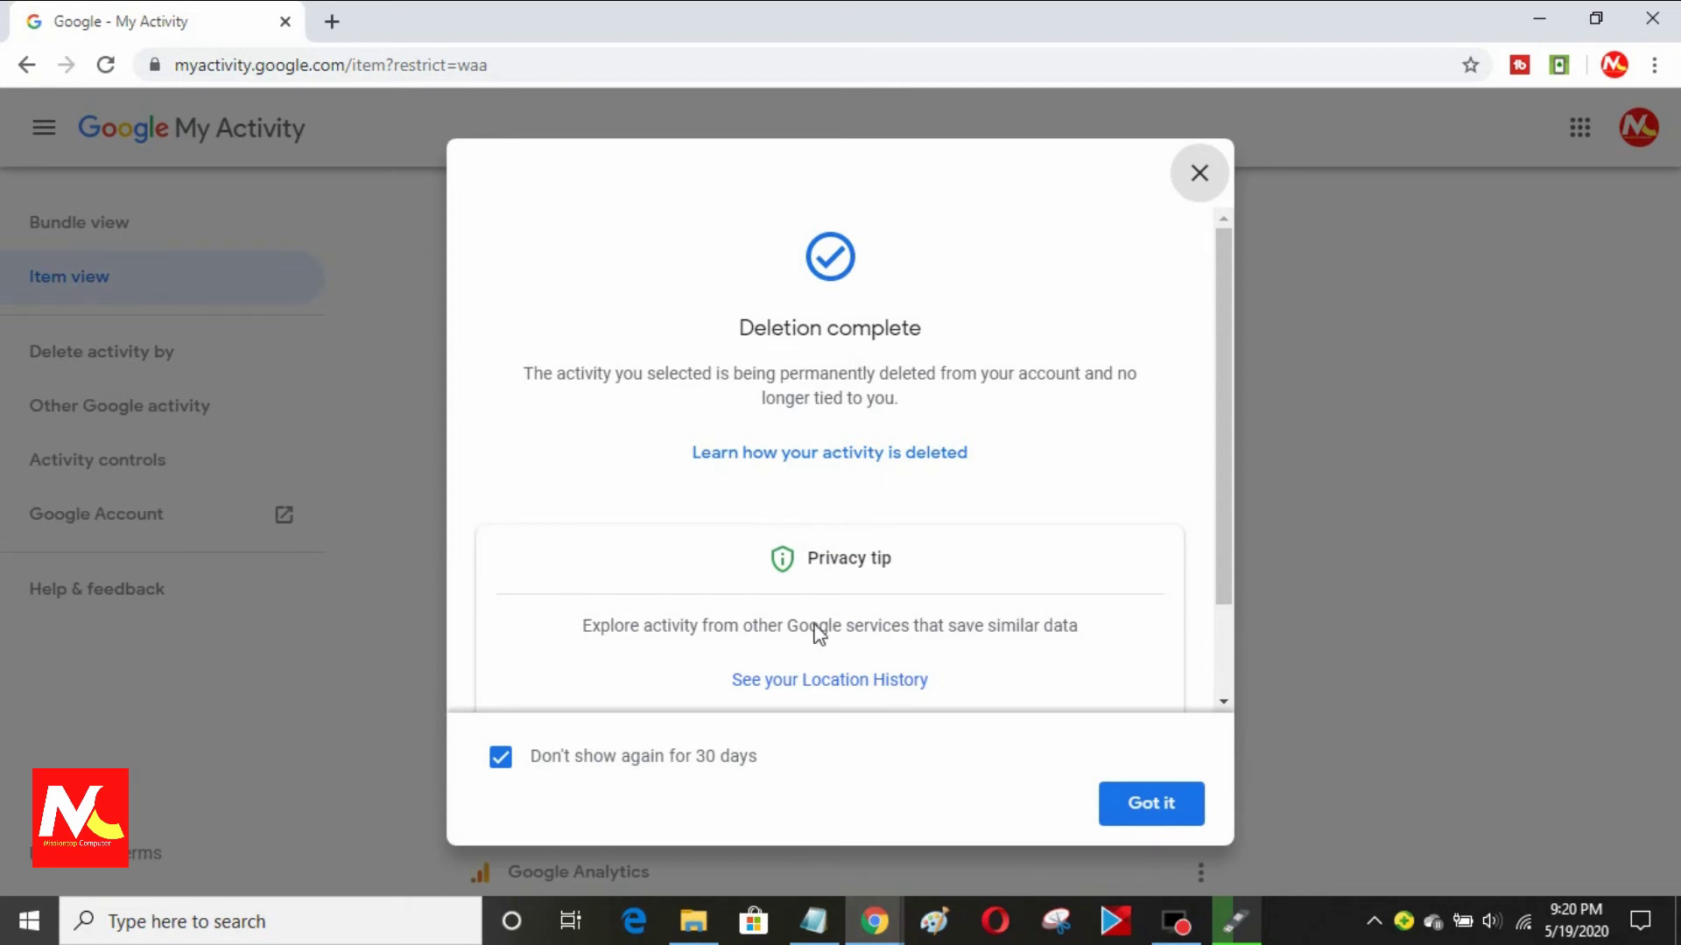
pyautogui.click(1155, 811)
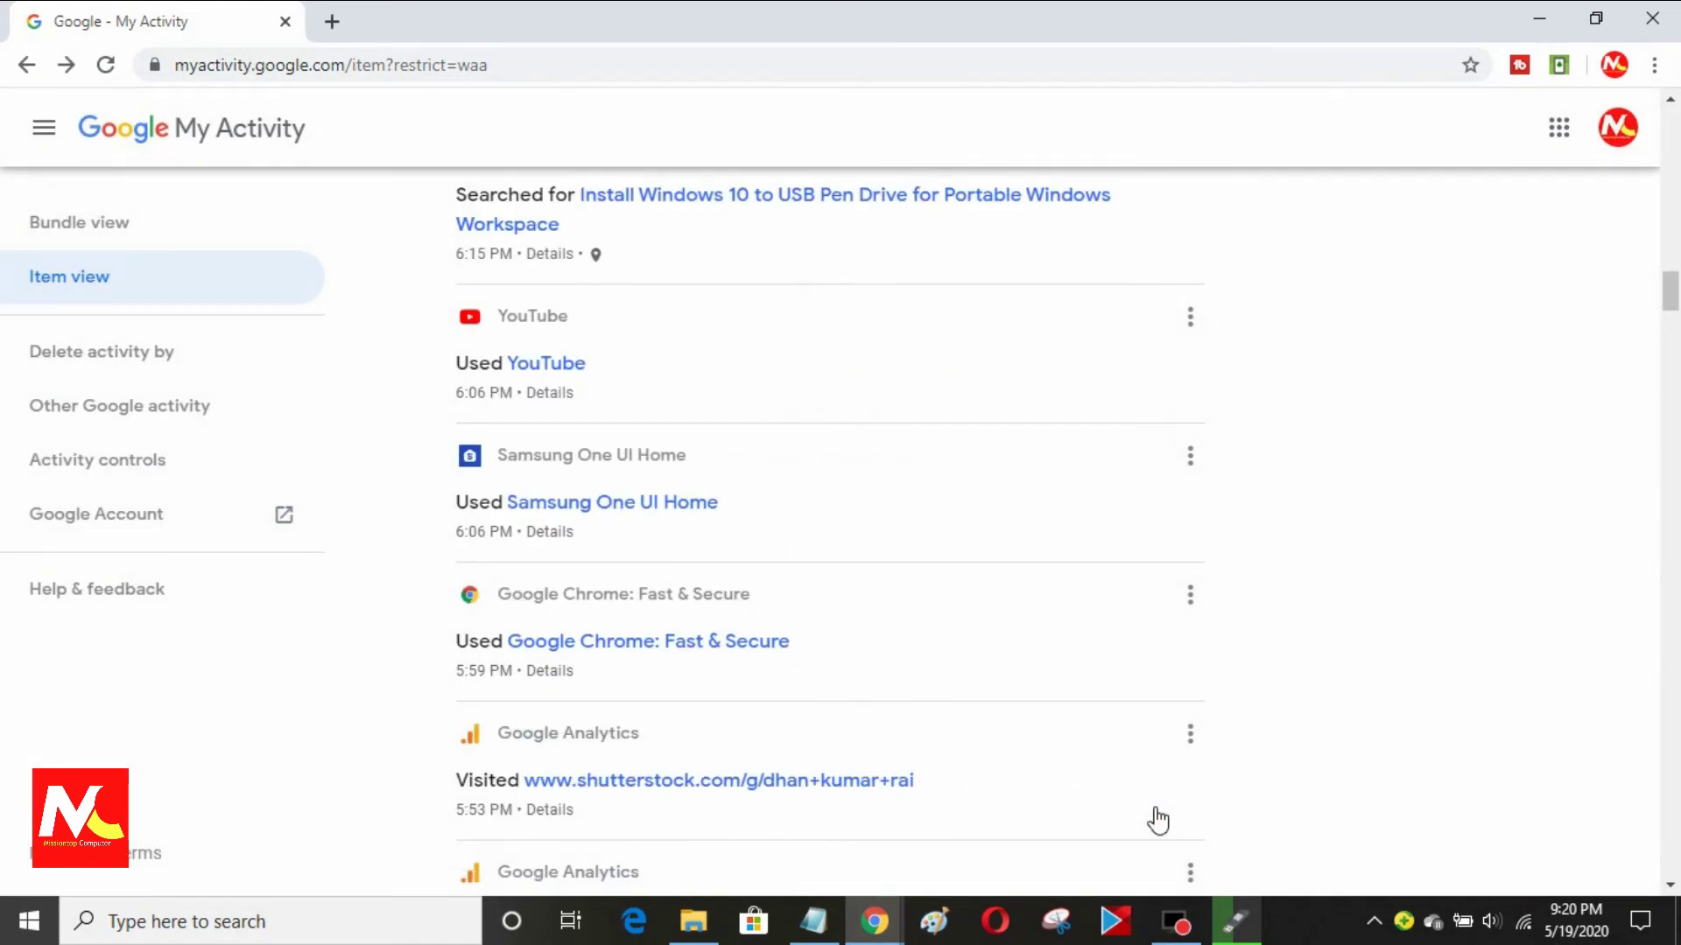
pyautogui.scroll(5, 1160, 728)
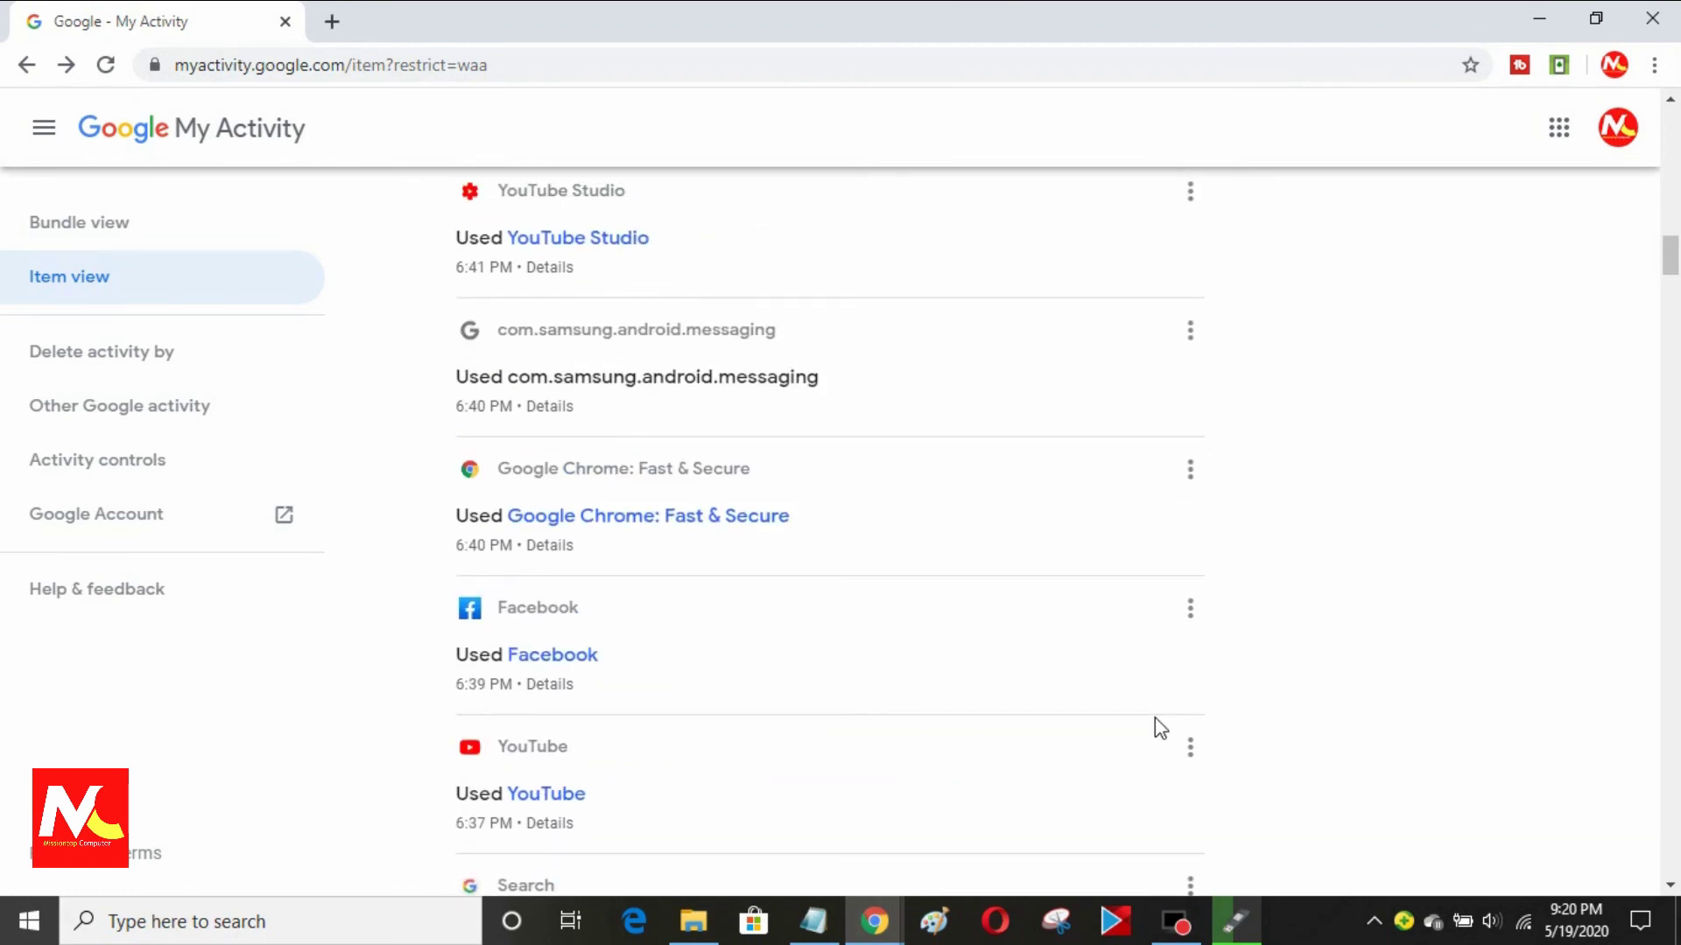
pyautogui.scroll(10, 1205, 686)
pyautogui.scroll(-2, 1206, 688)
pyautogui.scroll(-7, 1203, 679)
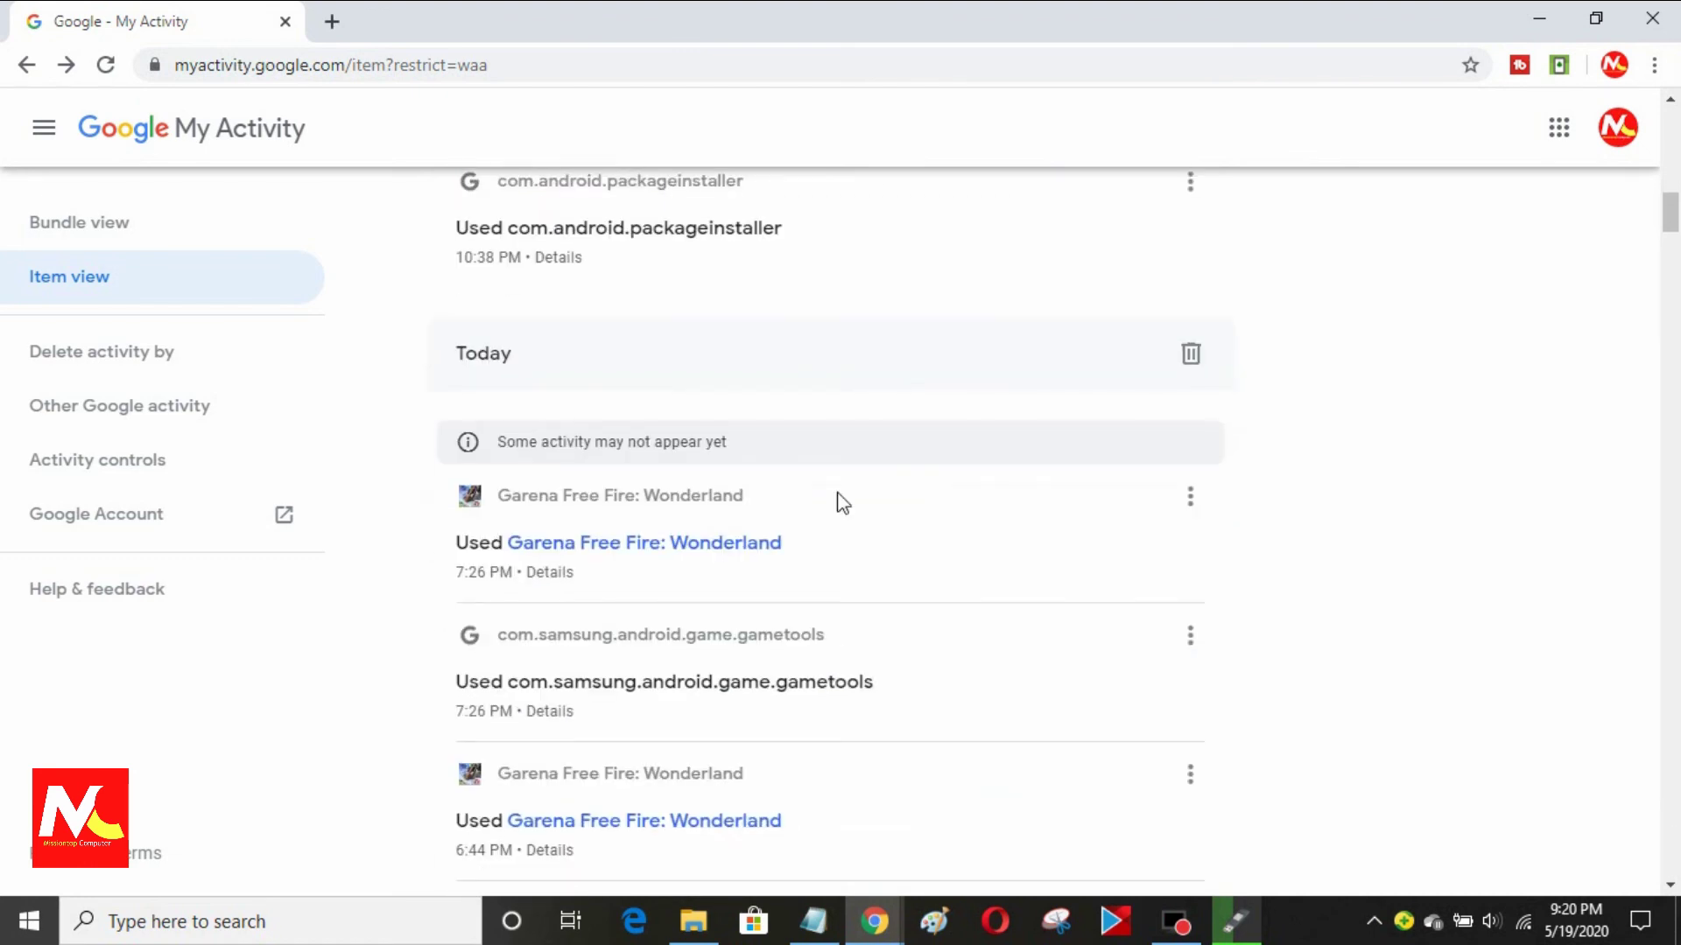